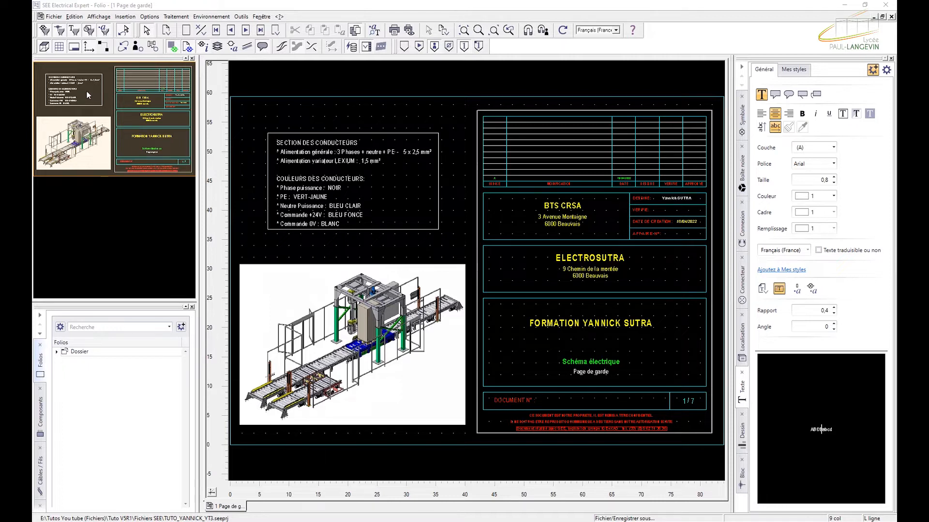
- Create a new schematic folio numbered 8 in the SCHEMA group of the folio explorer, titled "RESRVE SCHEMA DE PUISSANCE"
{"action": "left_click", "coordinate": [51, 17]}
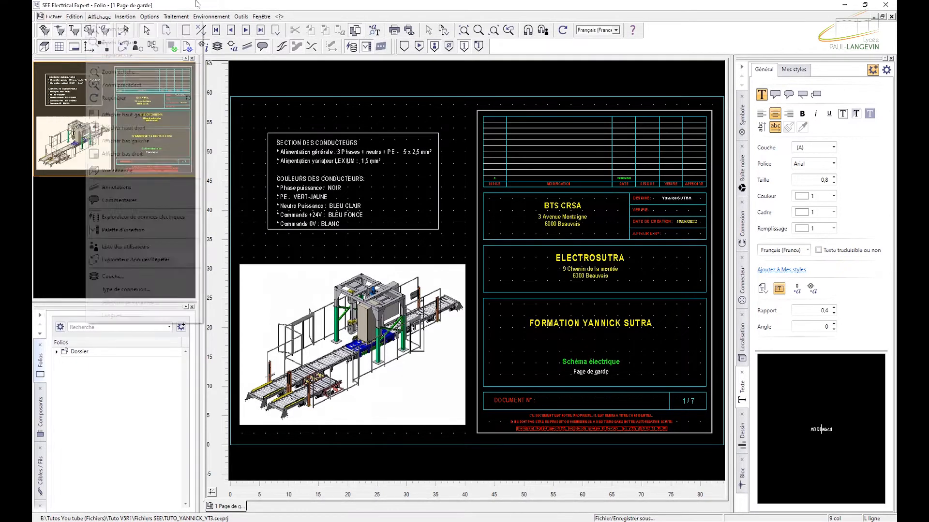
{"action": "left_click", "coordinate": [293, 3]}
{"action": "left_click", "coordinate": [50, 17]}
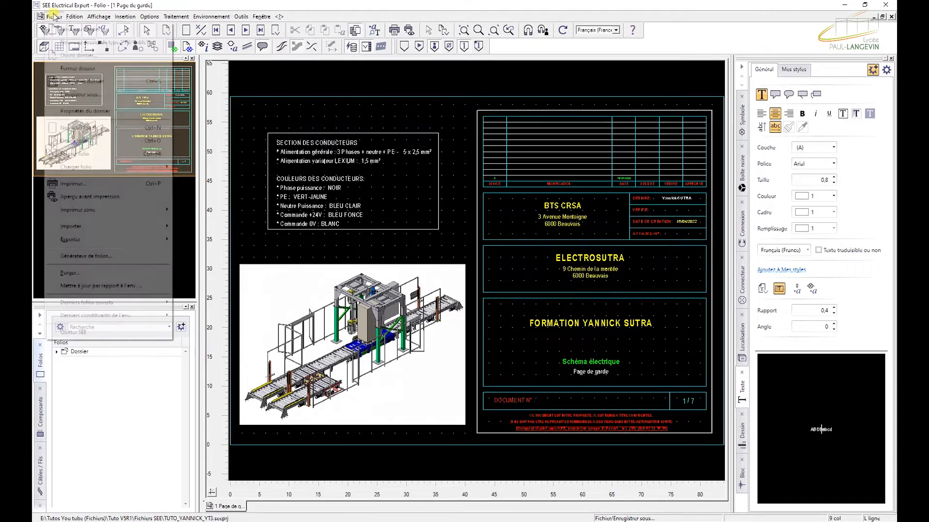
{"action": "left_click", "coordinate": [108, 140]}
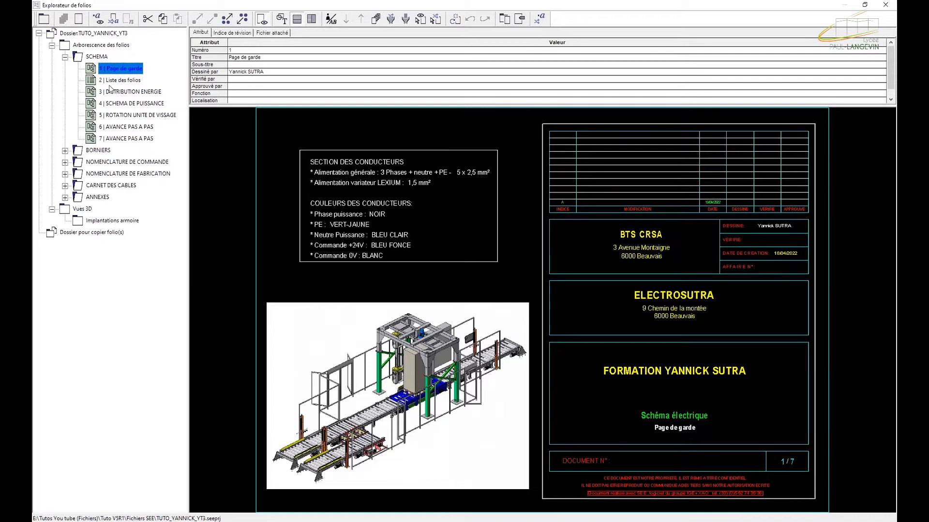
{"action": "right_click", "coordinate": [105, 68]}
{"action": "left_click", "coordinate": [126, 72]}
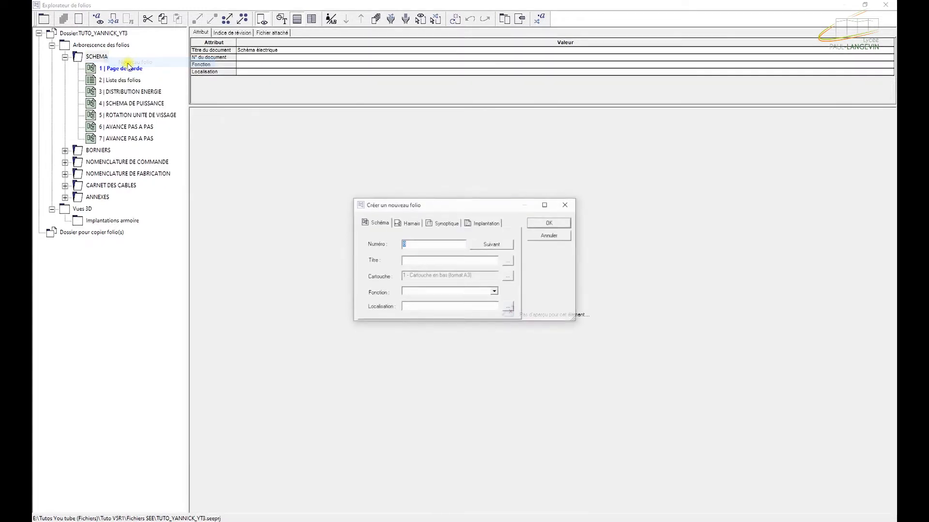
{"action": "left_click", "coordinate": [409, 259]}
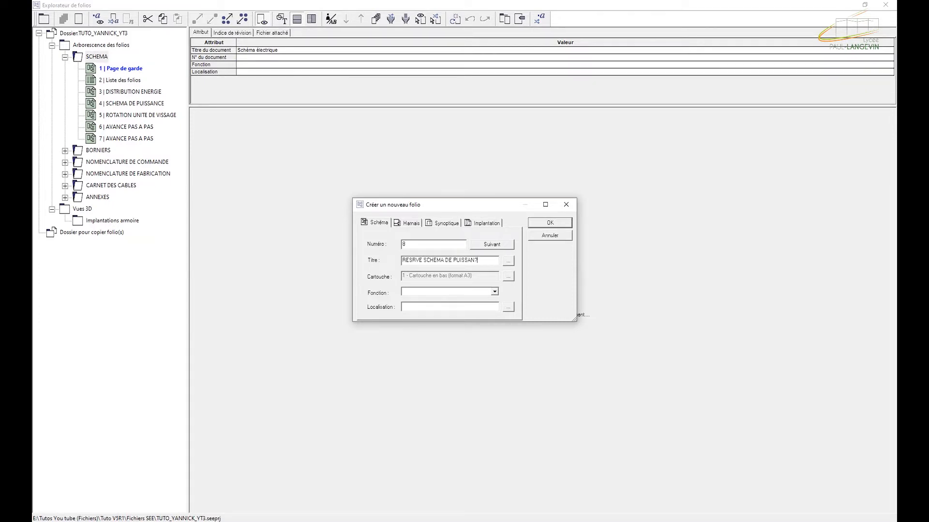
{"action": "left_click", "coordinate": [552, 223]}
- Add another schematic folio numbered 9 to the SCHEMA group, titled "SCHEMA DE COMMANDE"
{"action": "right_click", "coordinate": [111, 57]}
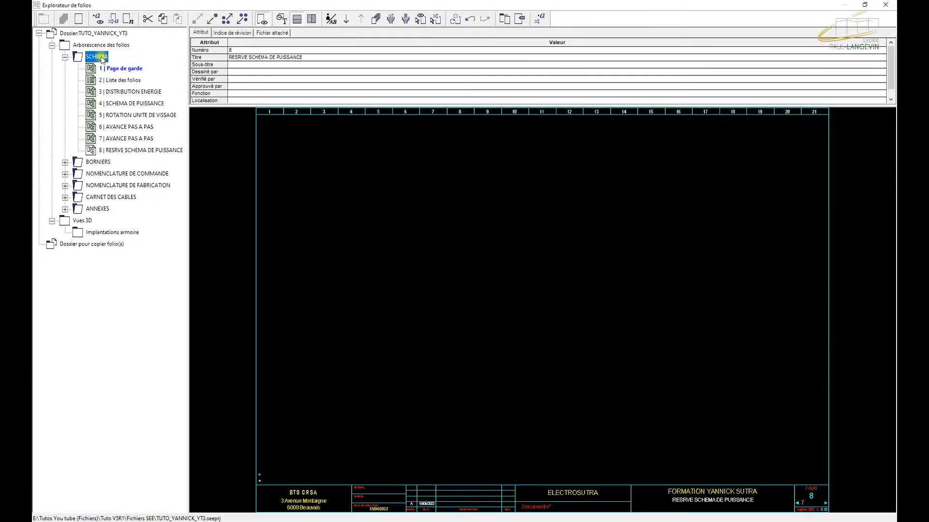
{"action": "left_click", "coordinate": [140, 65]}
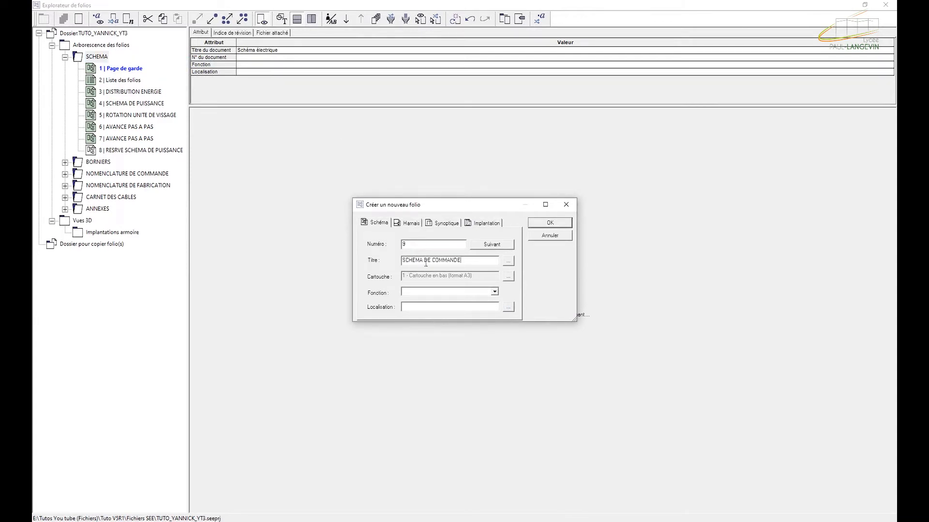
{"action": "left_click", "coordinate": [550, 222]}
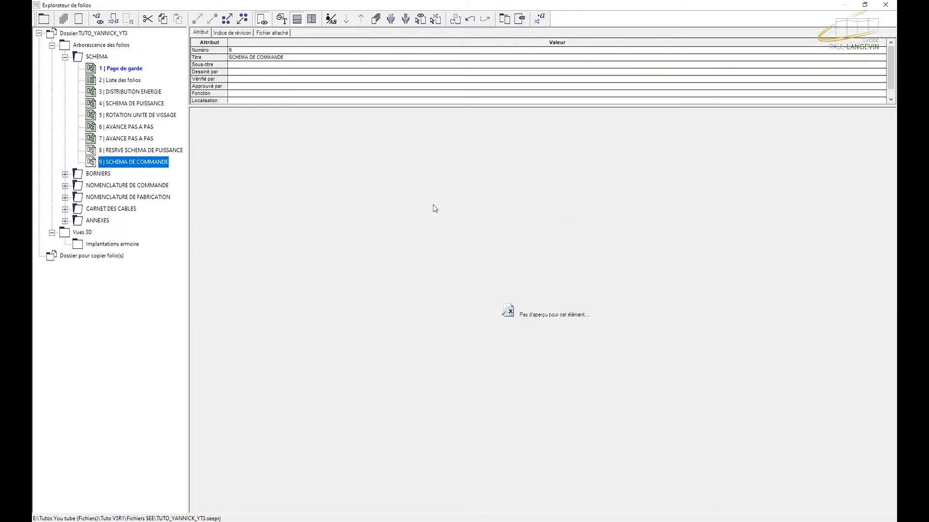
- Correct the title of folio 8 to "RESERVE SCHEMA DE PUISSANCE"
{"action": "left_click", "coordinate": [145, 151]}
{"action": "right_click", "coordinate": [124, 153]}
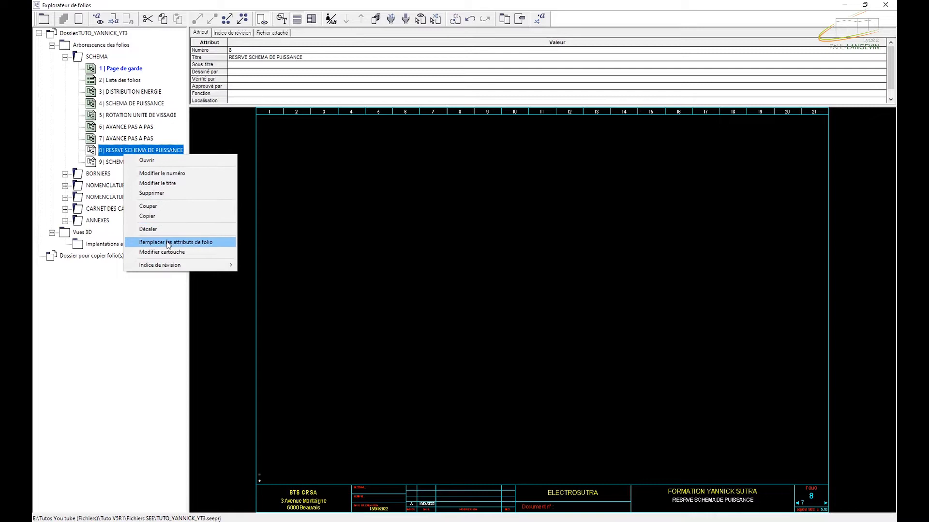
{"action": "left_click", "coordinate": [163, 183]}
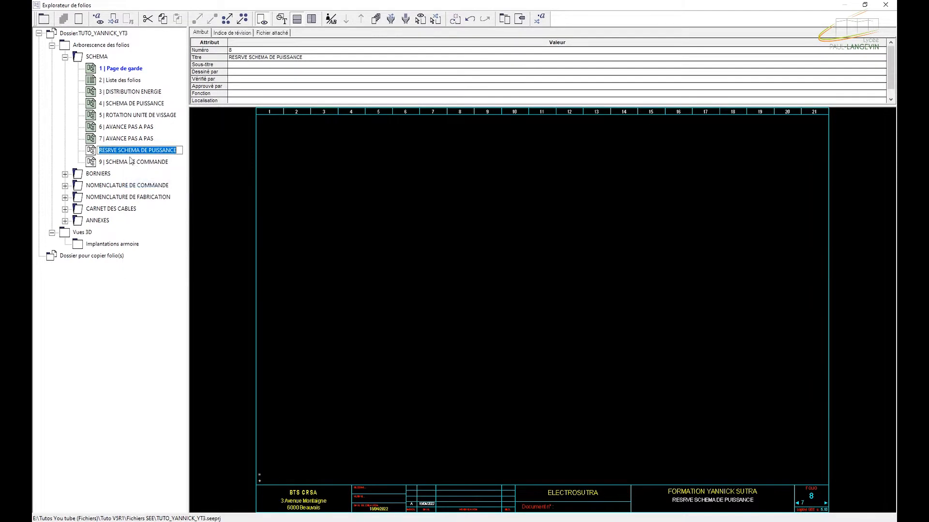
{"action": "left_click", "coordinate": [107, 153]}
{"action": "type", "text": "E"}
{"action": "left_click", "coordinate": [124, 163]}
- Open folio 8 and place the text "RSERVE PUISSANCE" on the empty sheet
{"action": "double_click", "coordinate": [129, 150]}
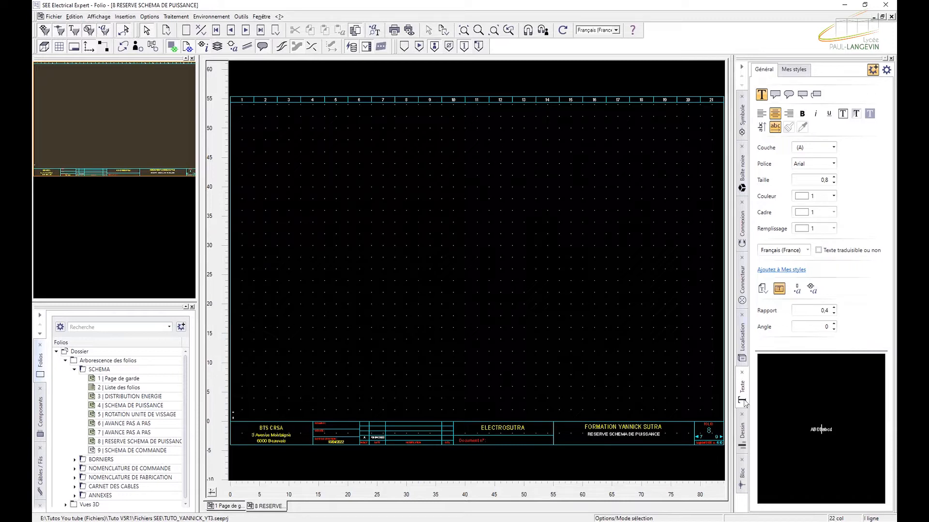
{"action": "left_click", "coordinate": [743, 426]}
{"action": "left_click", "coordinate": [763, 128]}
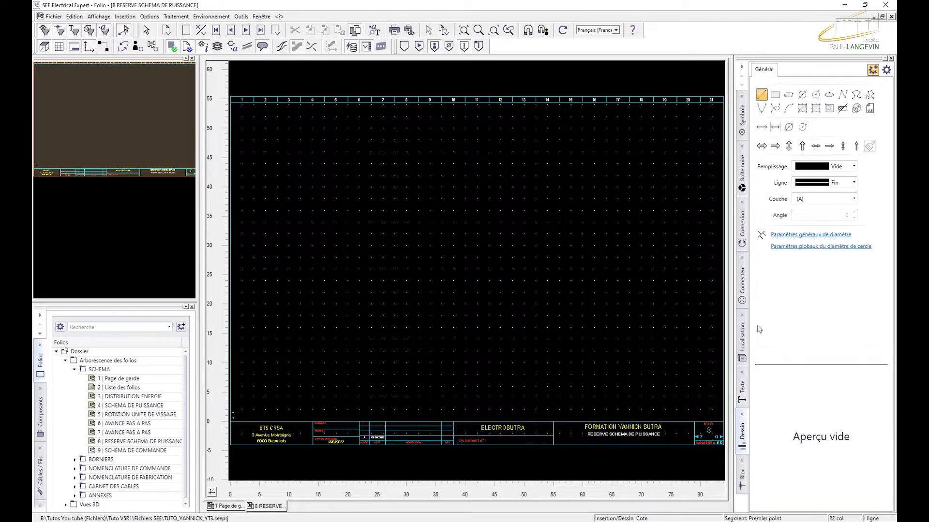
{"action": "left_click", "coordinate": [743, 388]}
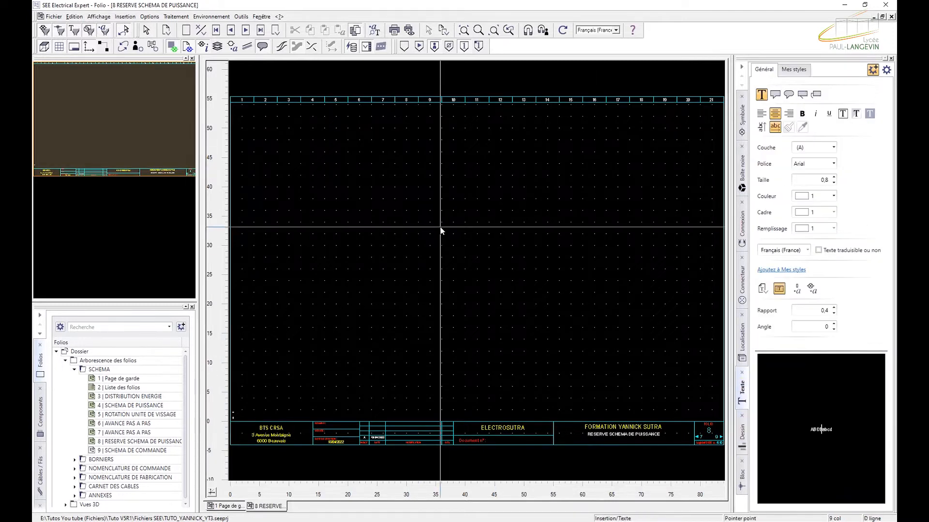
{"action": "left_click", "coordinate": [346, 288]}
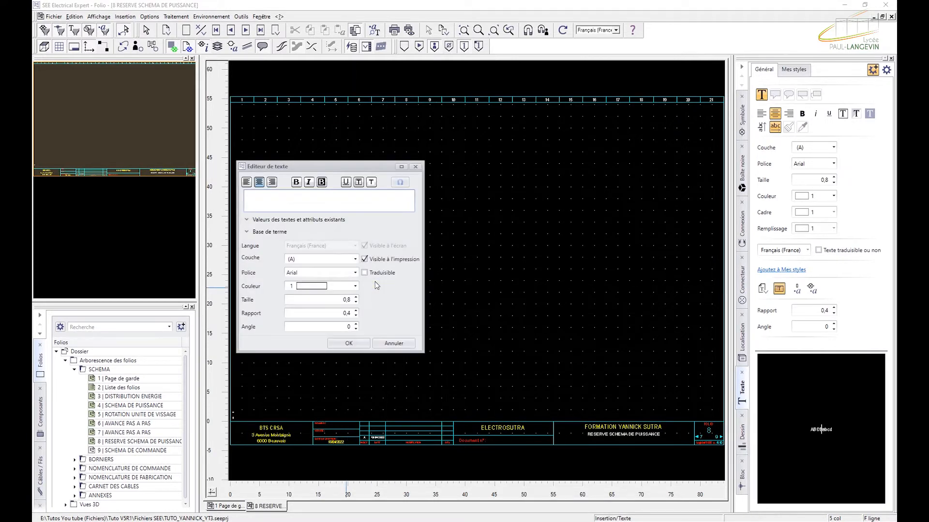
{"action": "type", "text": "RSERVE PUISSAN?"}
{"action": "key", "text": "BackSpace"}
{"action": "type", "text": "CE"}
{"action": "left_click", "coordinate": [345, 346]}
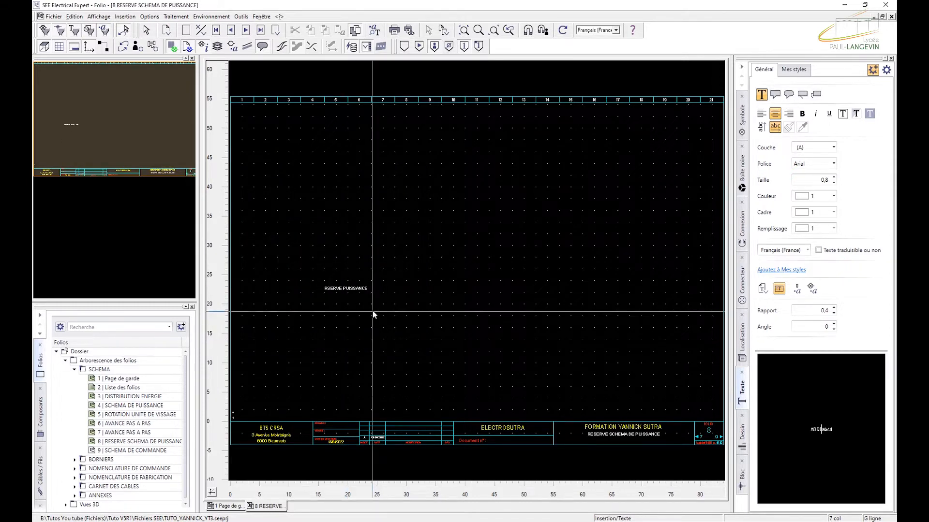
- Move the placed text to the middle of folio 8 and enlarge it to a size of about 4.42
{"action": "left_click", "coordinate": [357, 290]}
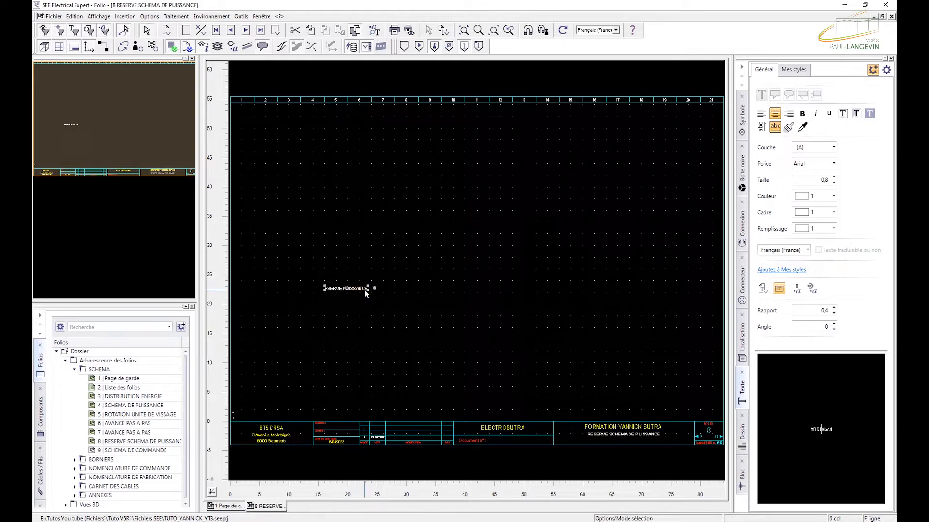
{"action": "left_click_drag", "start_coordinate": [368, 290], "coordinate": [487, 327]}
{"action": "left_click_drag", "start_coordinate": [374, 289], "coordinate": [484, 255]}
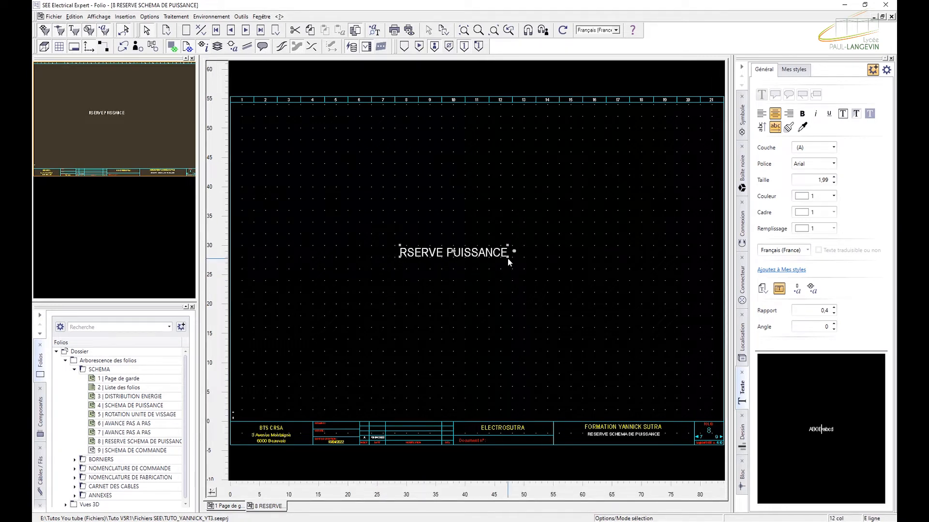
{"action": "double_click", "coordinate": [503, 256]}
{"action": "left_click", "coordinate": [392, 340]}
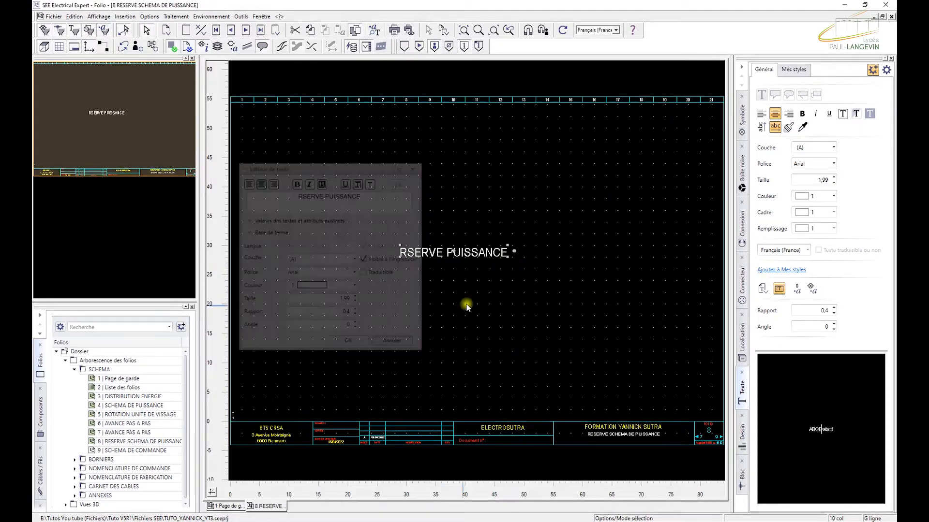
{"action": "left_click_drag", "start_coordinate": [507, 257], "coordinate": [535, 270]}
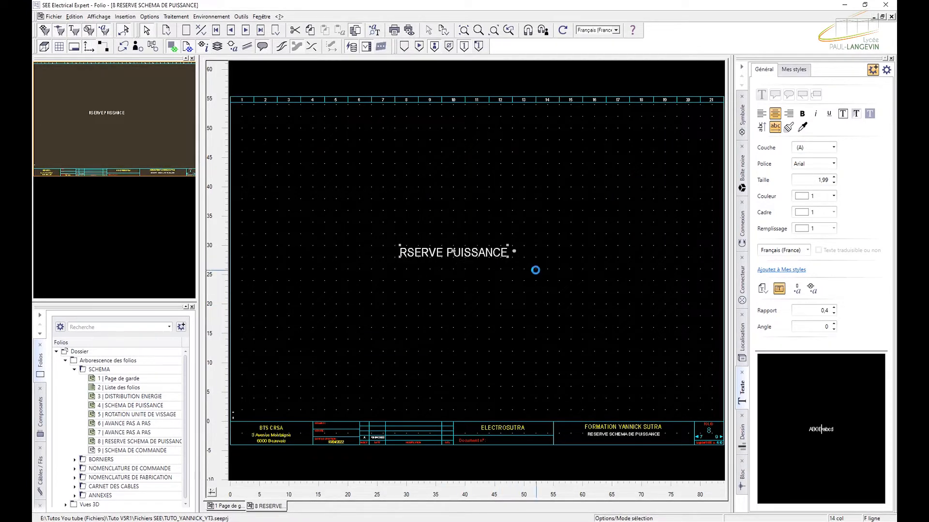
- Set the angle of the reserve text to 45
{"action": "double_click", "coordinate": [503, 253]}
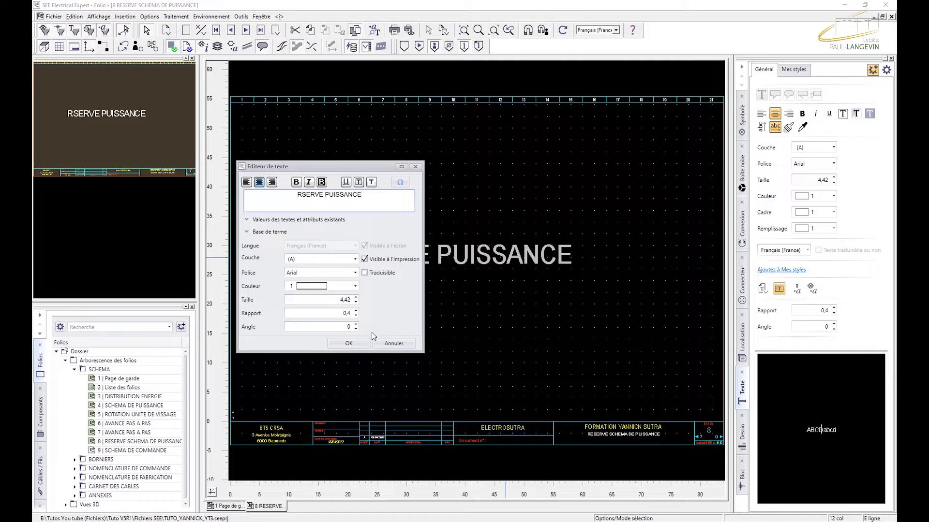
{"action": "left_click", "coordinate": [347, 328]}
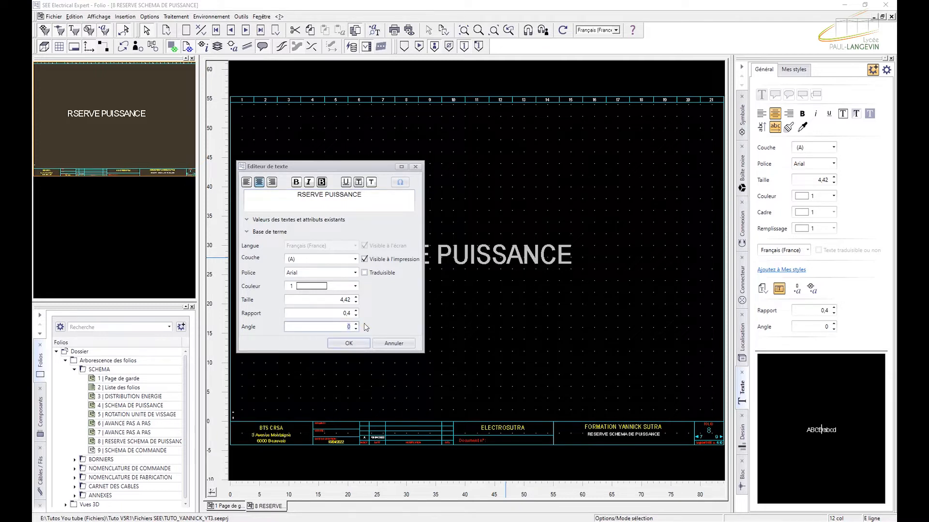
{"action": "type", "text": "45"}
{"action": "left_click", "coordinate": [348, 342]}
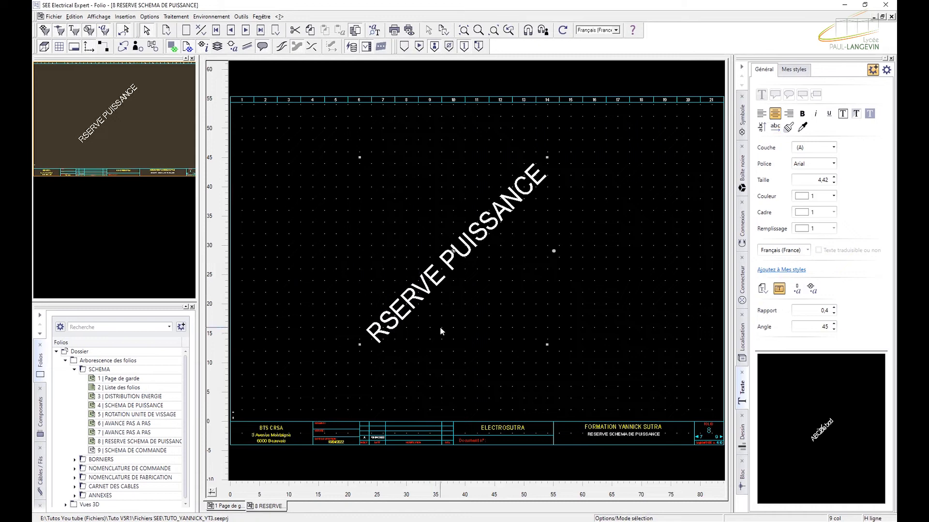
- Correct the wording of the slanted text to "RESERVE PUISSANCE"
{"action": "double_click", "coordinate": [408, 294]}
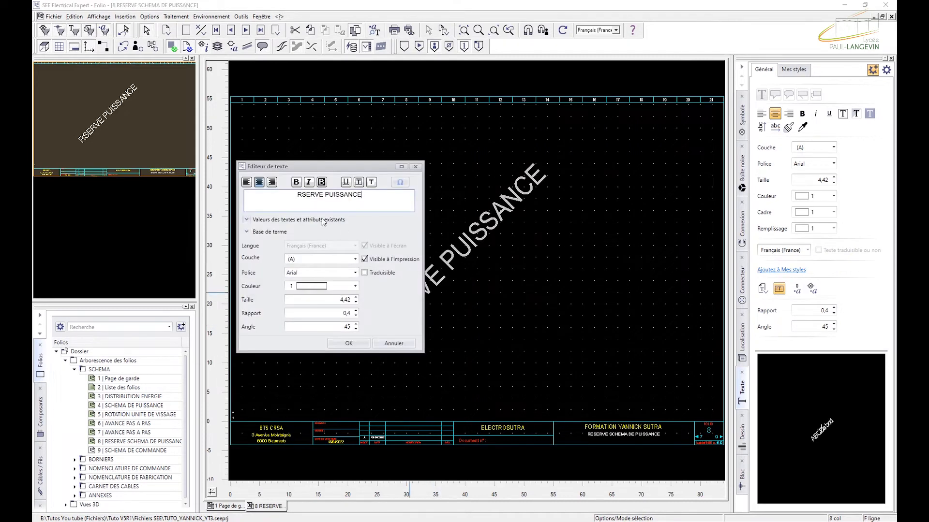
{"action": "left_click", "coordinate": [301, 194]}
{"action": "type", "text": "E"}
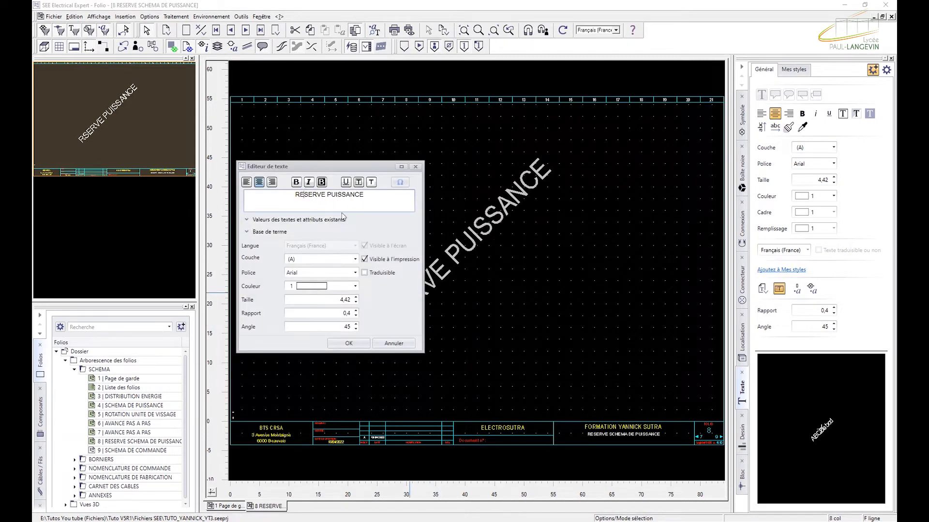
{"action": "left_click", "coordinate": [359, 343]}
- Enlarge the slanted text to a size of about 4.91 and reposition it in the centre of the folio
{"action": "left_click_drag", "start_coordinate": [454, 271], "coordinate": [410, 283]}
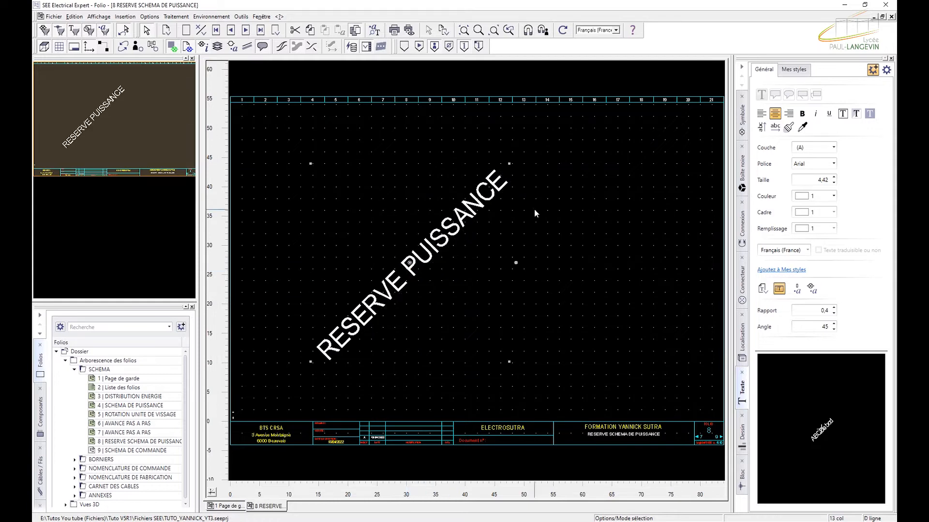
{"action": "mouse_move", "coordinate": [510, 164]}
{"action": "left_mouse_down"}
{"action": "mouse_move", "coordinate": [535, 155]}
{"action": "mouse_move", "coordinate": [520, 153]}
{"action": "left_mouse_up"}
{"action": "left_click_drag", "start_coordinate": [465, 207], "coordinate": [537, 198]}
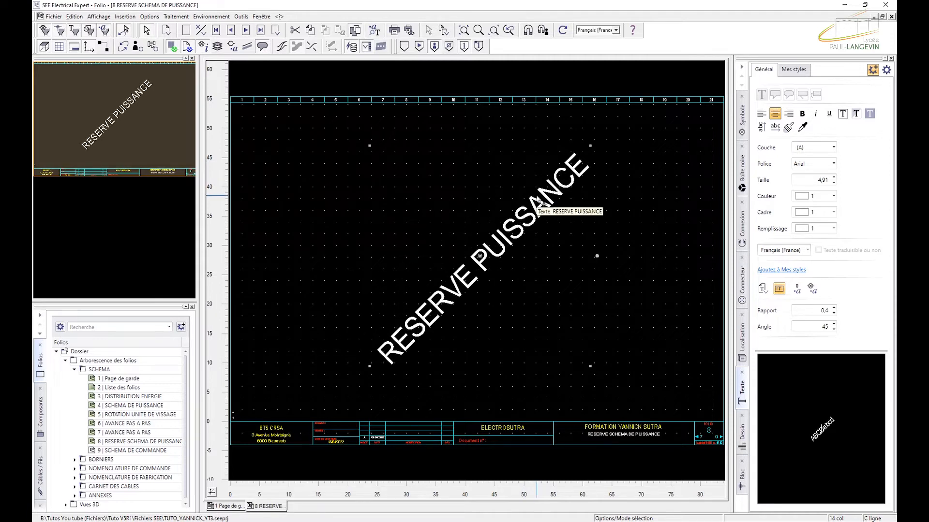
- Return to the folio explorer and open folio 9, "SCHEMA DE COMMANDE"
{"action": "left_click", "coordinate": [53, 16]}
{"action": "left_click", "coordinate": [80, 142]}
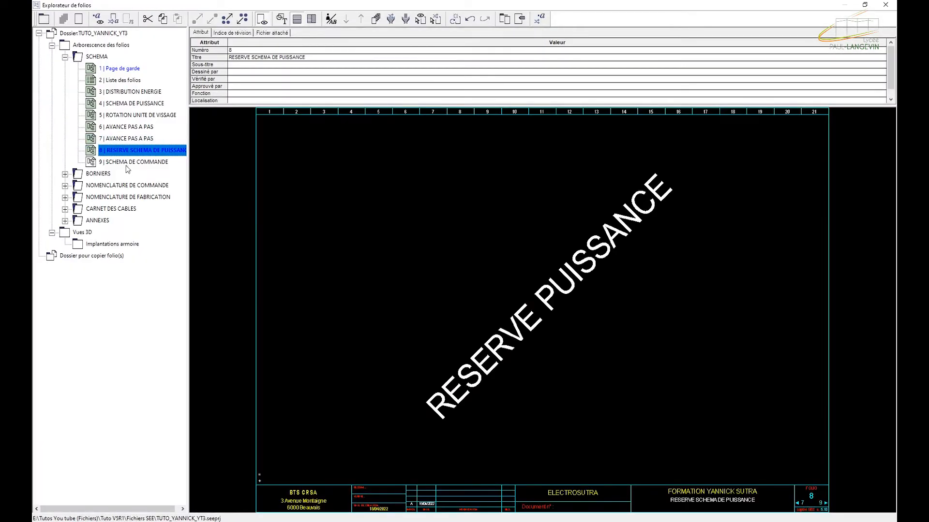
{"action": "double_click", "coordinate": [127, 164]}
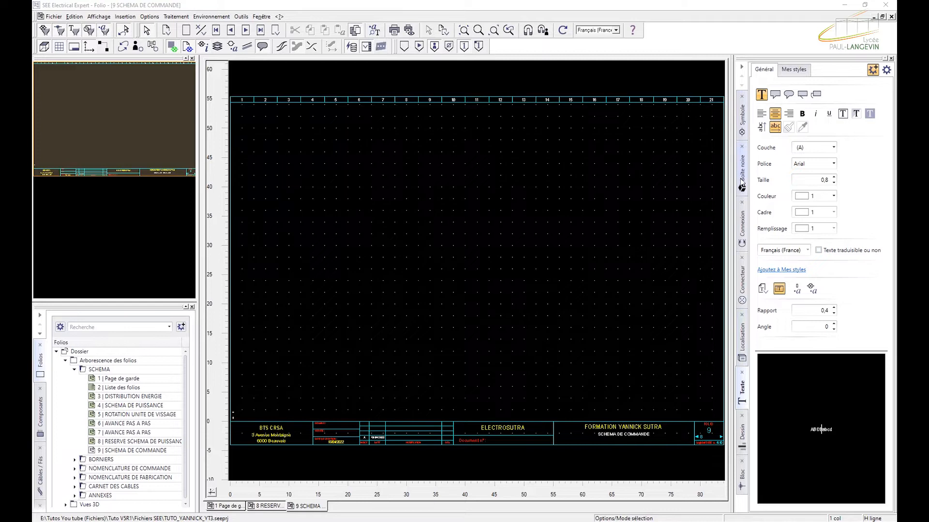
- Draw a horizontal COMMANDE<=50V connection just below the column header of folio 9, from column 2 to column 21
{"action": "left_click", "coordinate": [742, 224]}
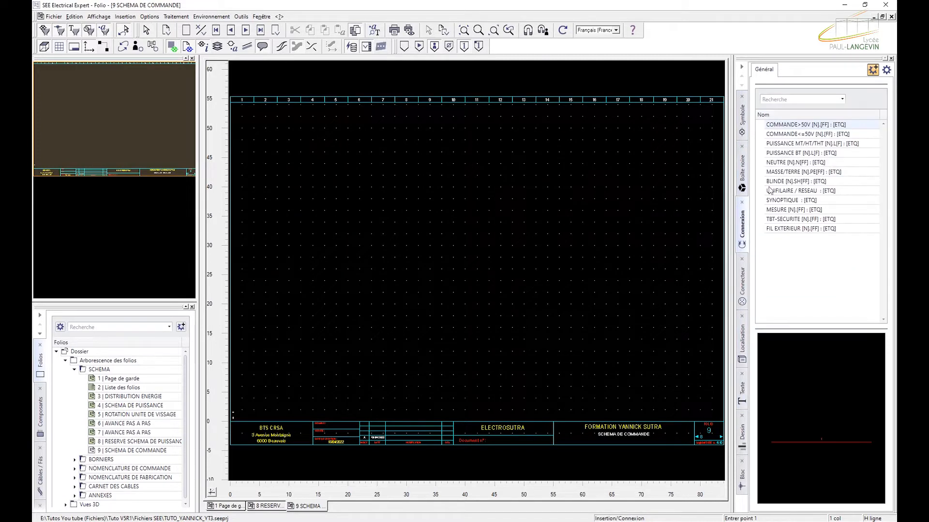
{"action": "left_click", "coordinate": [796, 137]}
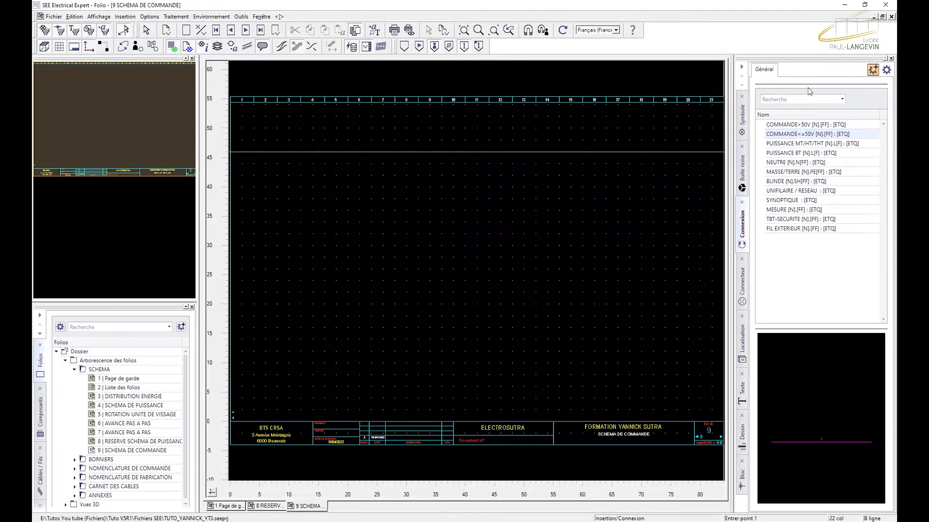
{"action": "left_click_drag", "start_coordinate": [810, 84], "coordinate": [813, 238]}
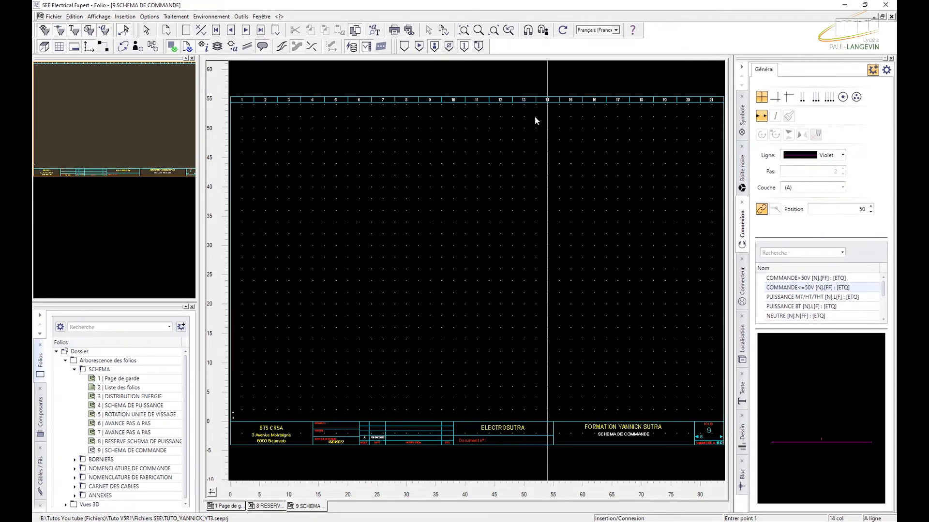
{"action": "left_click", "coordinate": [255, 116]}
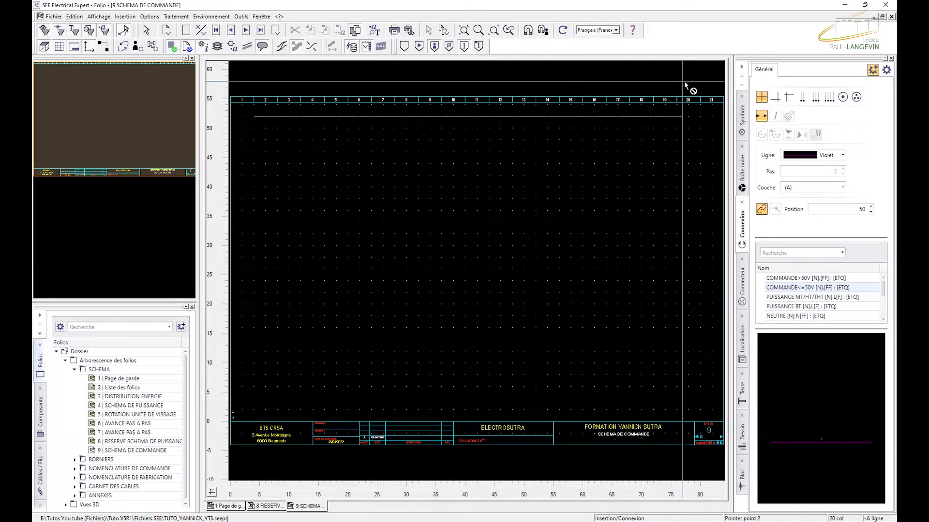
{"action": "left_click", "coordinate": [707, 116]}
{"action": "key", "text": "Escape"}
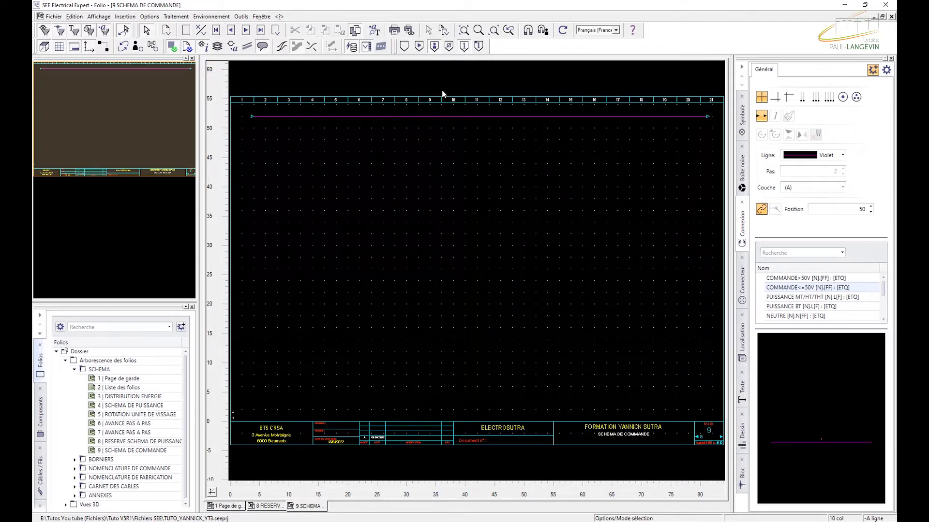
- Enlarge the list of connection types to show all available types and preview some of them
{"action": "left_click", "coordinate": [433, 47]}
{"action": "mouse_move", "coordinate": [821, 301]}
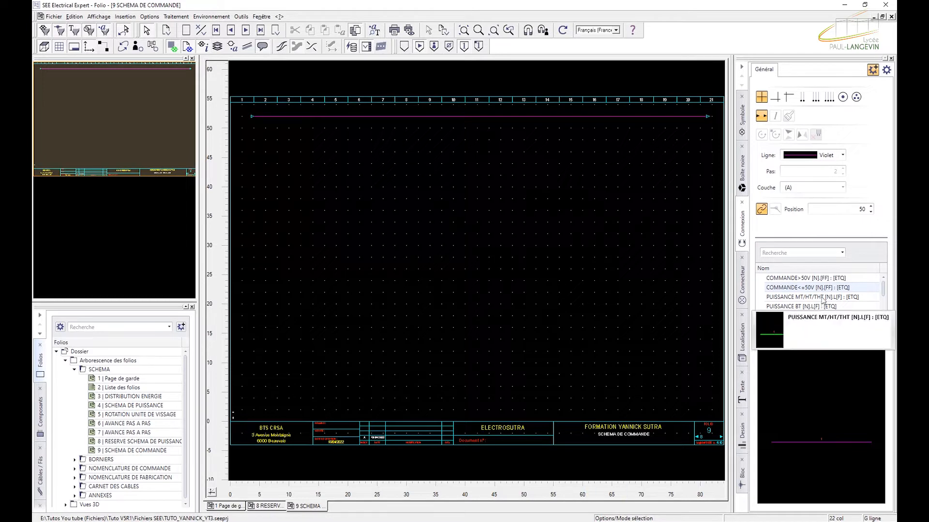
{"action": "left_click_drag", "start_coordinate": [811, 331], "coordinate": [813, 394]}
{"action": "mouse_move", "coordinate": [807, 359]}
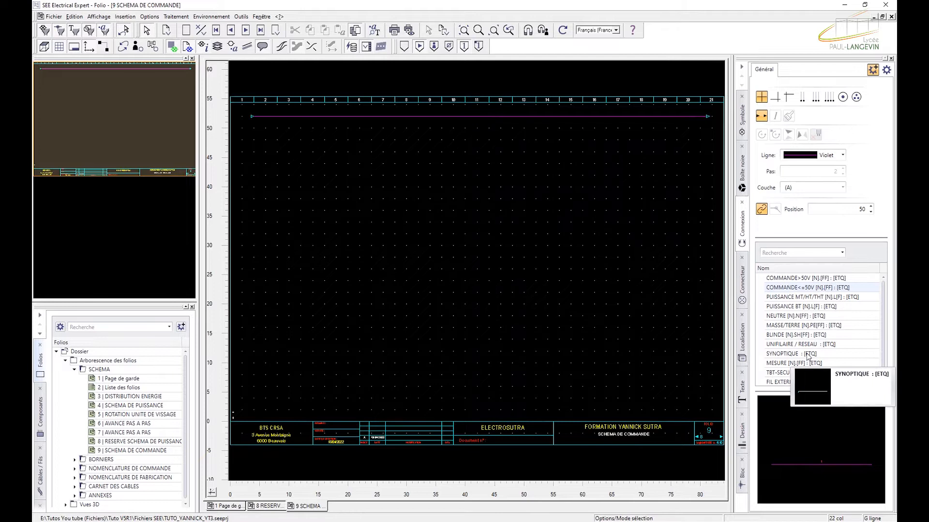
- Draw a horizontal TBT-SECURITE connection at about height 10 in the lower part of folio 9, from column 2 to column 21
{"action": "left_click", "coordinate": [793, 372]}
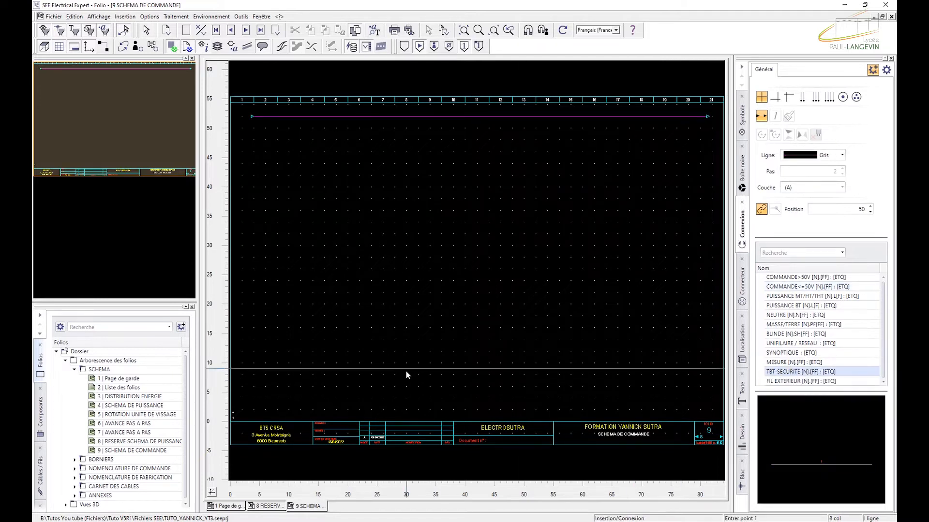
{"action": "left_click", "coordinate": [254, 365]}
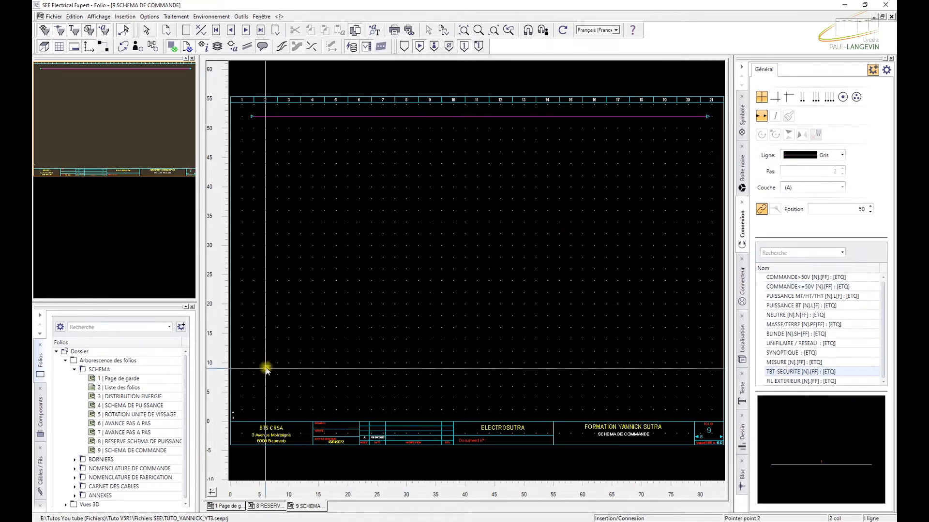
{"action": "left_click", "coordinate": [711, 366]}
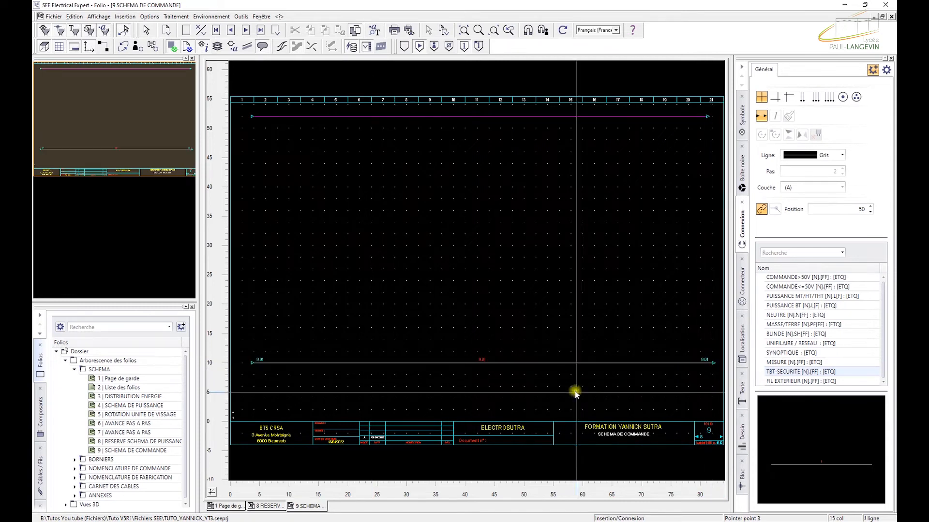
{"action": "key", "text": "Escape"}
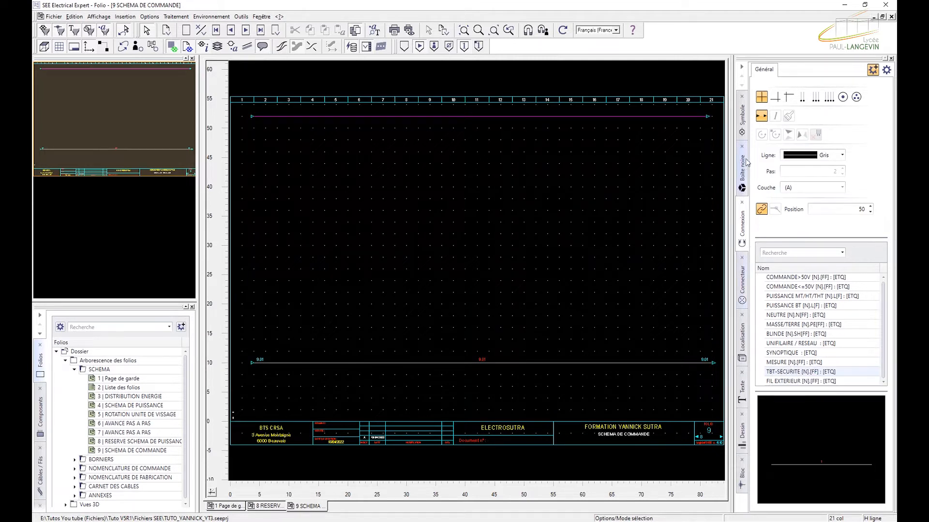
- Search the symbols for "poussoir" and place a Bouton poussoir NF (Esclave) between columns 3 and 4, below the violet supply line
{"action": "left_click", "coordinate": [743, 133]}
{"action": "left_click", "coordinate": [780, 164]}
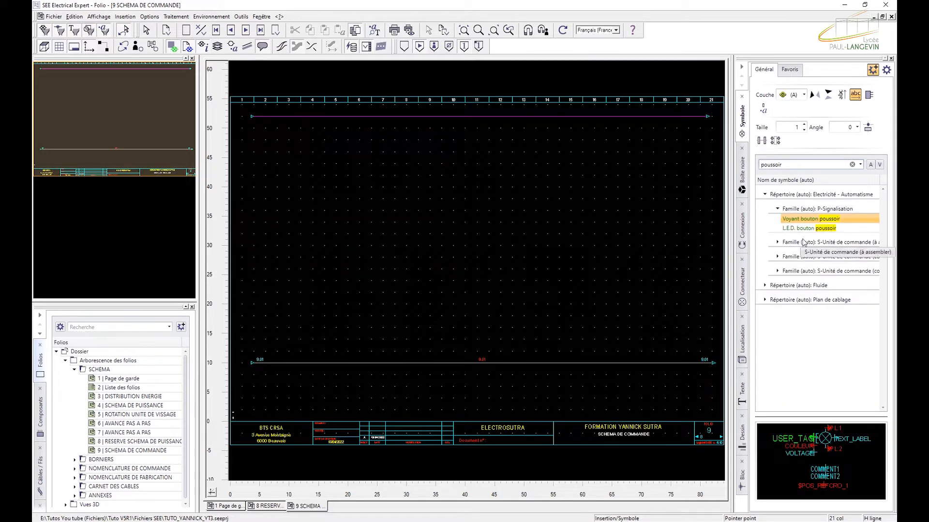
{"action": "left_click", "coordinate": [802, 243]}
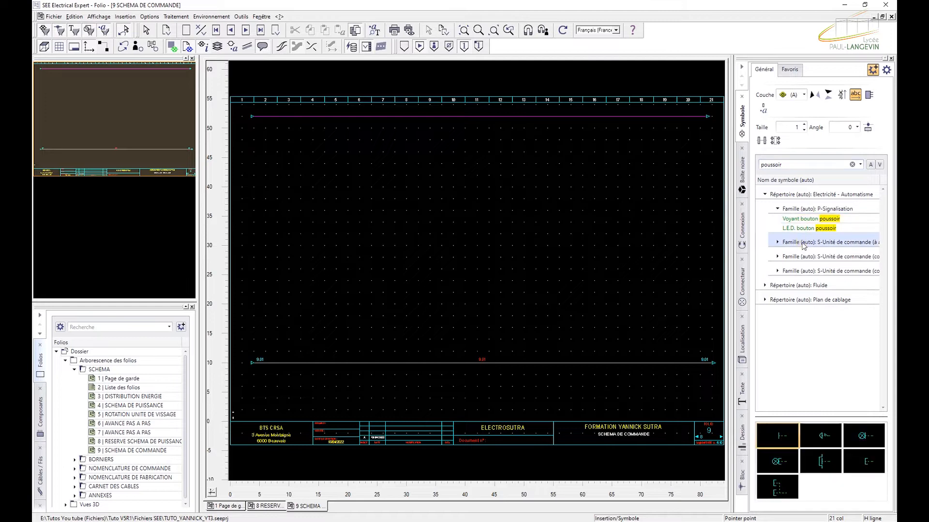
{"action": "left_click", "coordinate": [816, 270]}
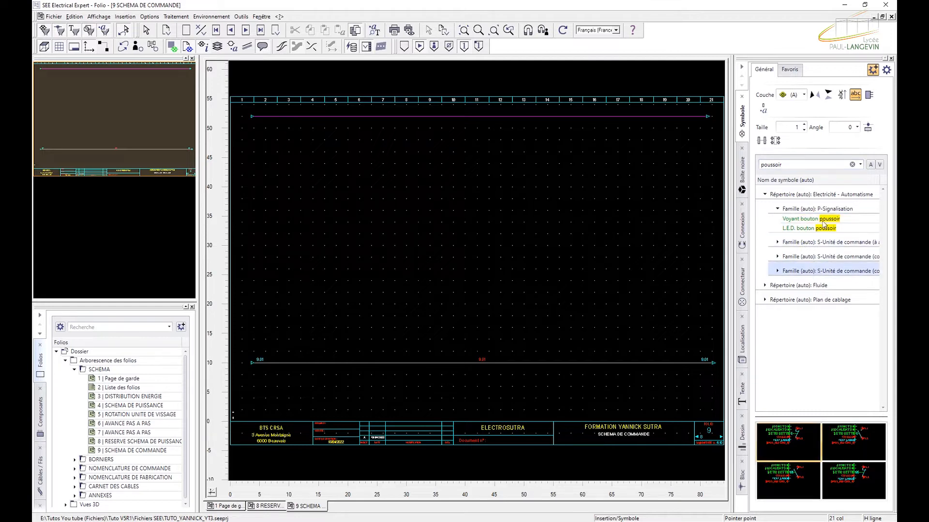
{"action": "left_click", "coordinate": [824, 260]}
{"action": "left_click", "coordinate": [776, 442]}
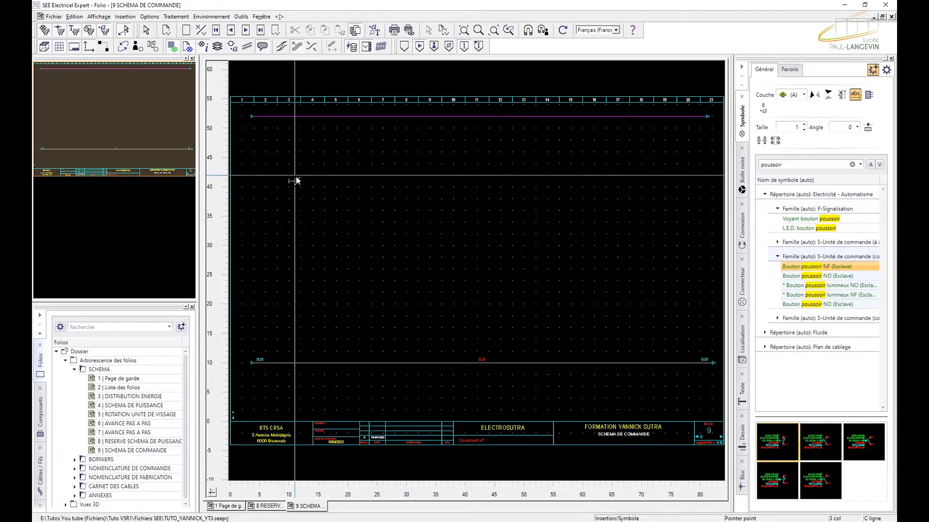
{"action": "left_click", "coordinate": [820, 441]}
{"action": "key", "text": "Escape"}
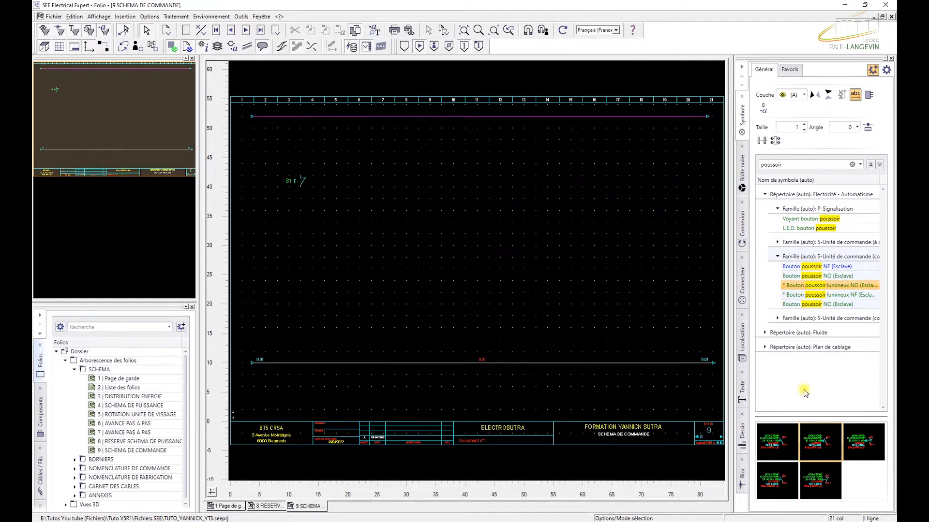
- Hide the attributes in the symbol previews and inspect the details of the Bouton poussoir NO (Esclave)
{"action": "right_click", "coordinate": [781, 433]}
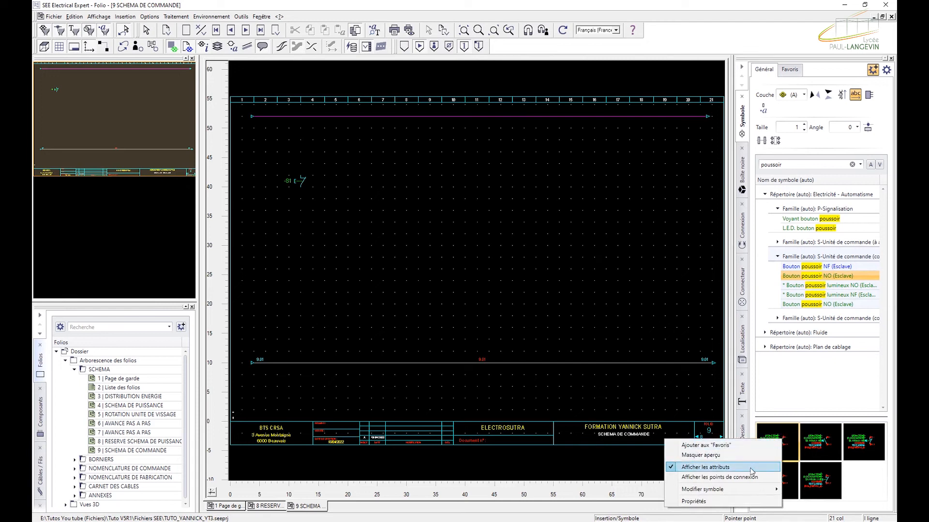
{"action": "left_click", "coordinate": [750, 468]}
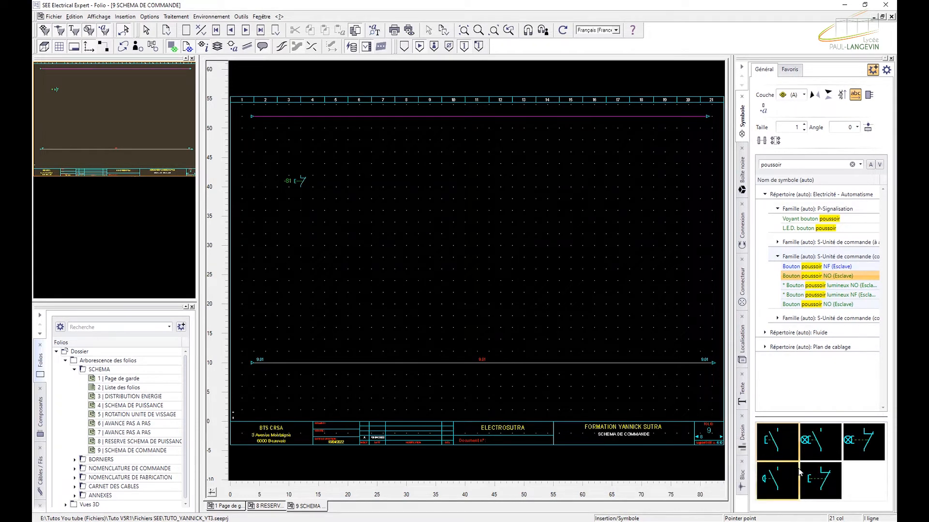
{"action": "mouse_move", "coordinate": [776, 436]}
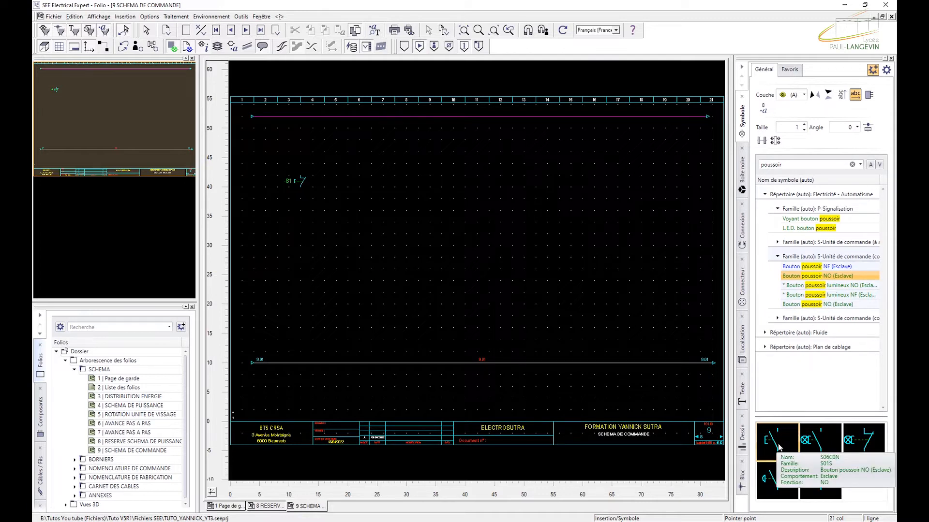
{"action": "key", "text": "Escape"}
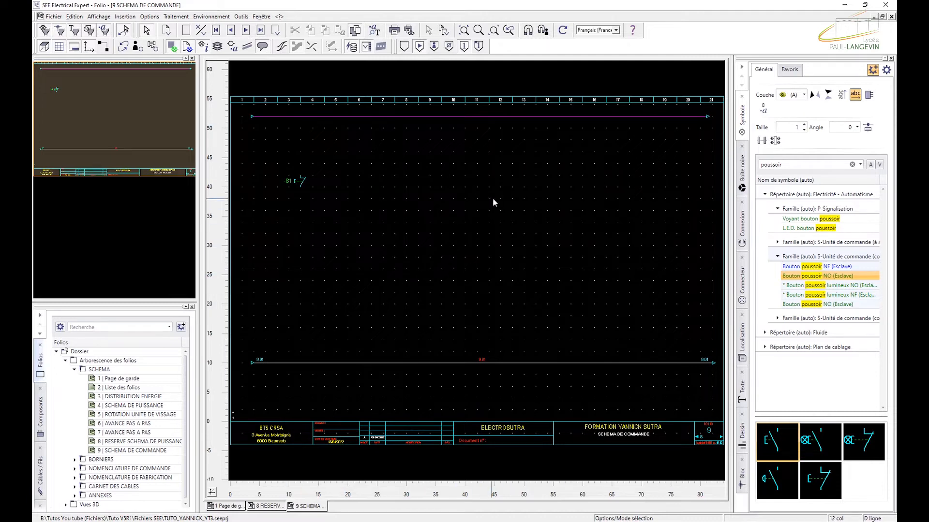
- Place a Bouton poussoir NO (Esclave) directly below the first push button, at about height 28
{"action": "left_click", "coordinate": [778, 442]}
{"action": "left_click", "coordinate": [300, 251]}
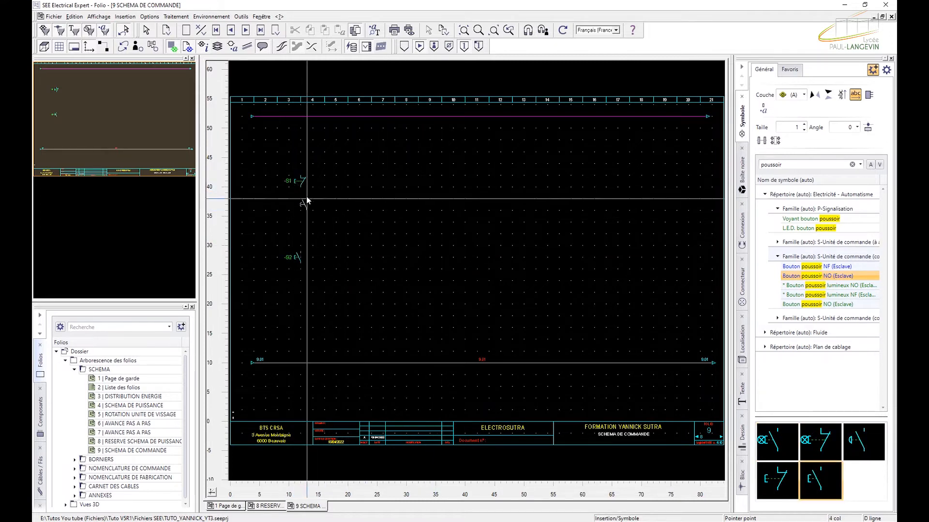
{"action": "key", "text": "Escape"}
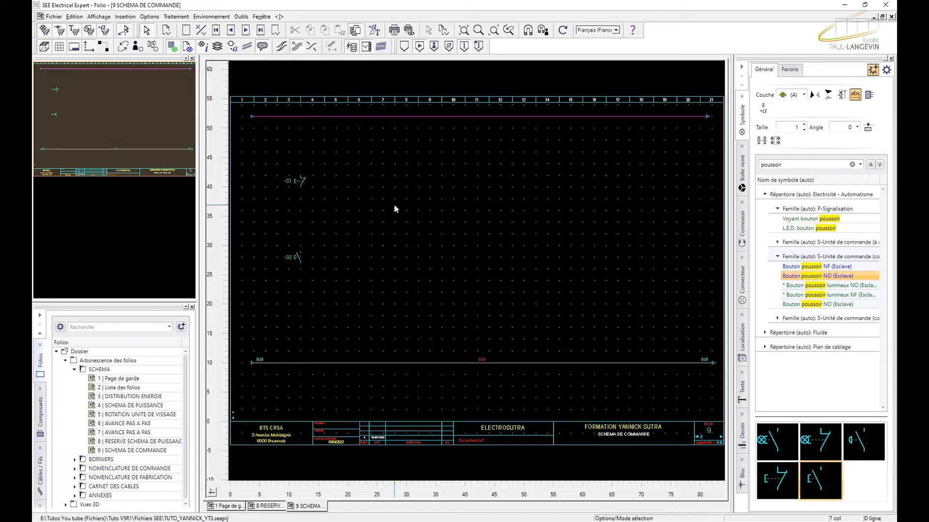
- Search the symbol library for "bobine", look over the relay coils, and clear the search to show all families
{"action": "double_click", "coordinate": [796, 165]}
{"action": "type", "text": "bob"}
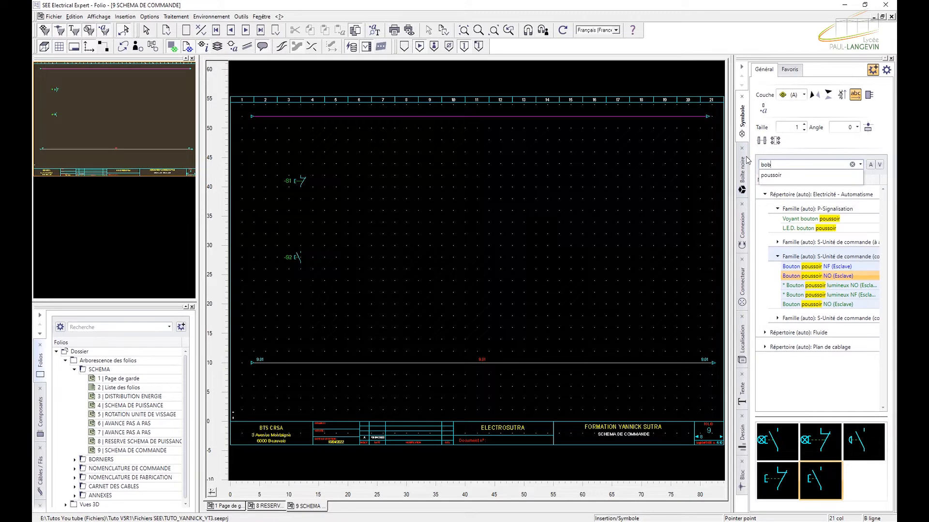
{"action": "type", "text": "ine"}
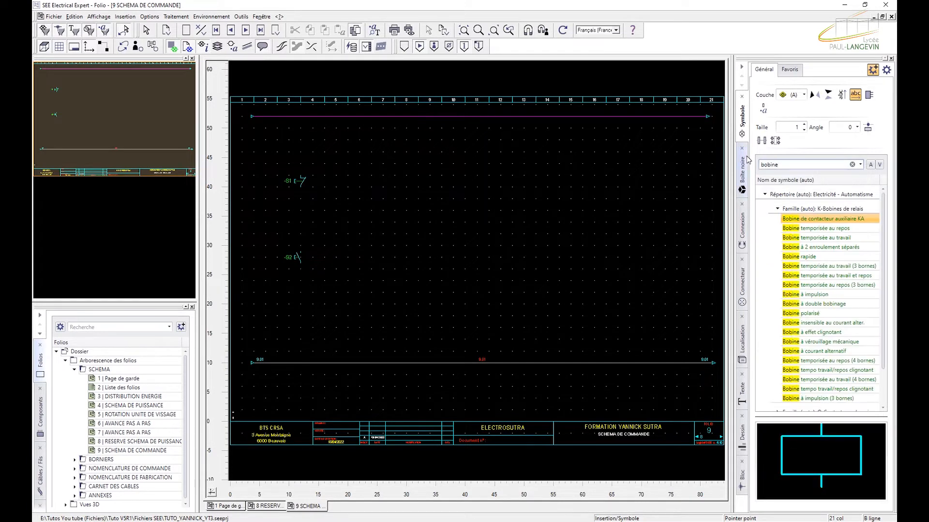
{"action": "mouse_move", "coordinate": [871, 223]}
{"action": "mouse_move", "coordinate": [824, 399]}
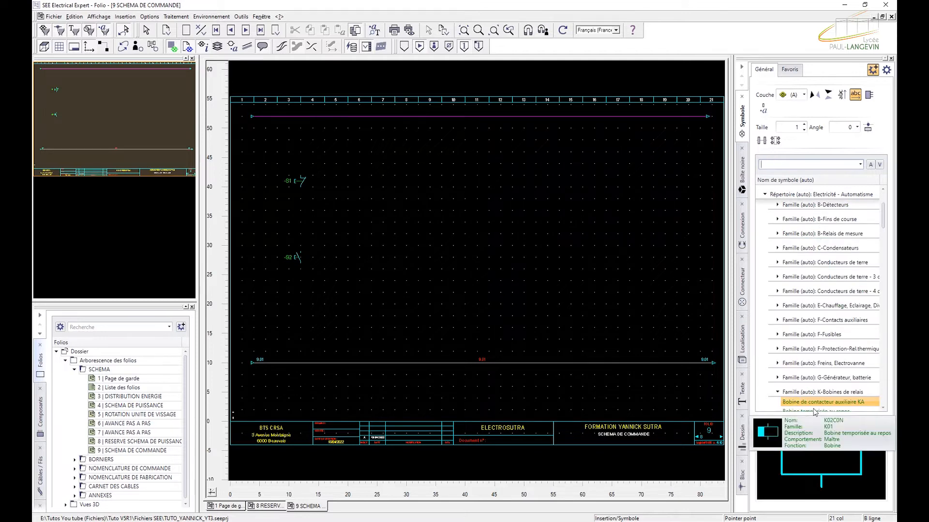
- Collapse the K-Bobines de relais and P-Signalisation families in the symbol list
{"action": "scroll", "coordinate": [826, 393], "scroll_direction": "down", "scroll_amount": 1}
{"action": "mouse_move", "coordinate": [827, 393]}
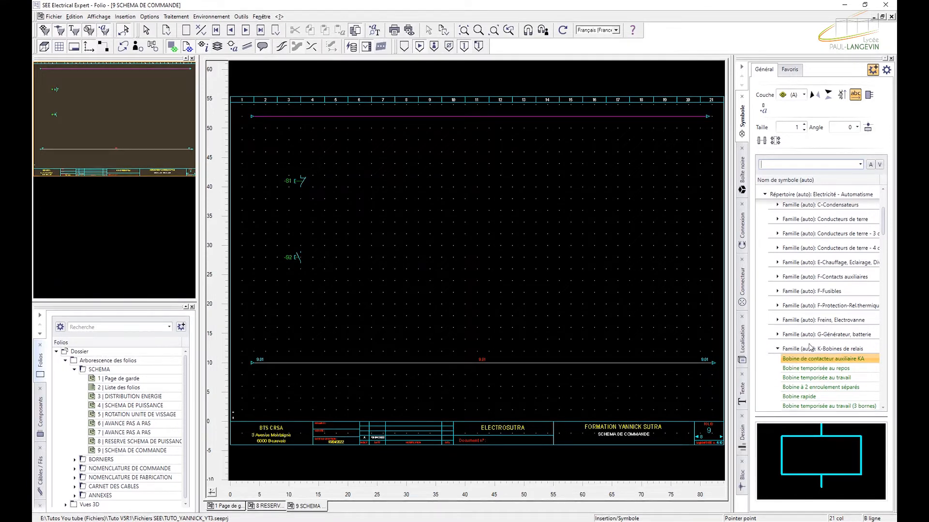
{"action": "left_click", "coordinate": [777, 349]}
{"action": "scroll", "coordinate": [829, 360], "scroll_direction": "down", "scroll_amount": 3}
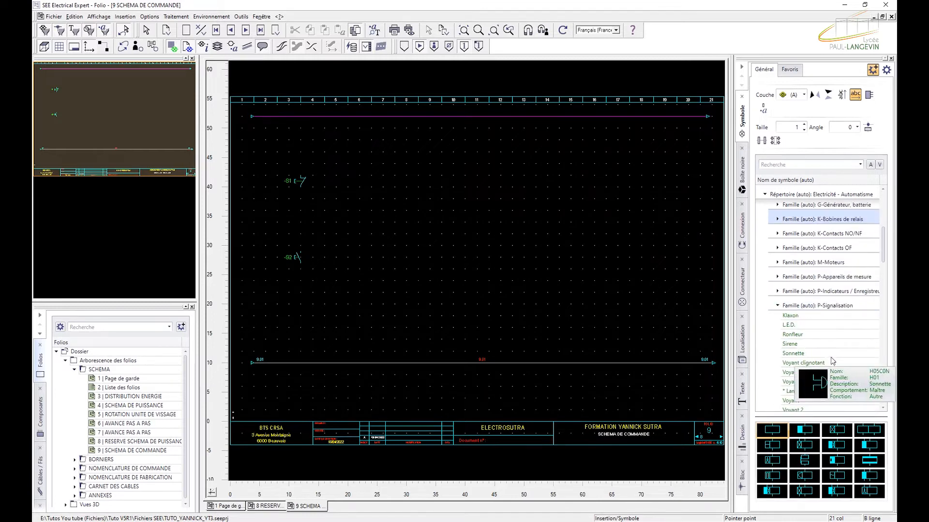
{"action": "scroll", "coordinate": [833, 357], "scroll_direction": "up", "scroll_amount": 1}
{"action": "left_click", "coordinate": [778, 350]}
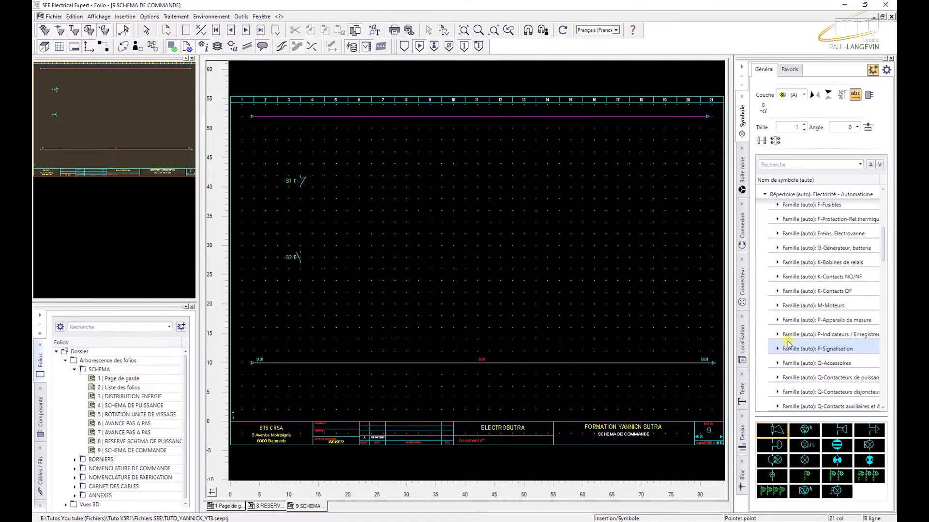
{"action": "scroll", "coordinate": [834, 305], "scroll_direction": "up", "scroll_amount": 1}
{"action": "scroll", "coordinate": [837, 301], "scroll_direction": "down", "scroll_amount": 1}
{"action": "scroll", "coordinate": [837, 301], "scroll_direction": "down", "scroll_amount": 1}
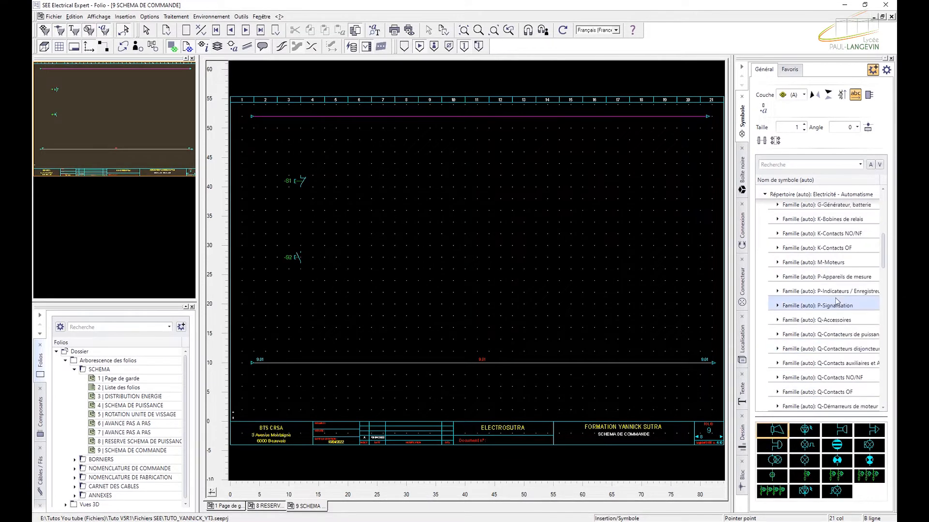
- Place a Bobine de contacteur de puissance from the Q-Contacteurs de puissance family below the two push buttons, just above the lower supply line
{"action": "left_click", "coordinate": [838, 336]}
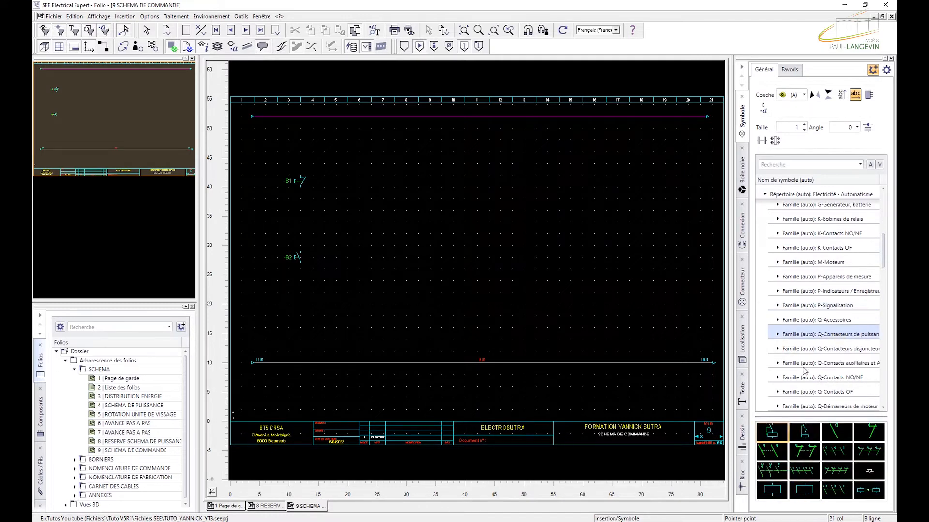
{"action": "left_click", "coordinate": [777, 335]}
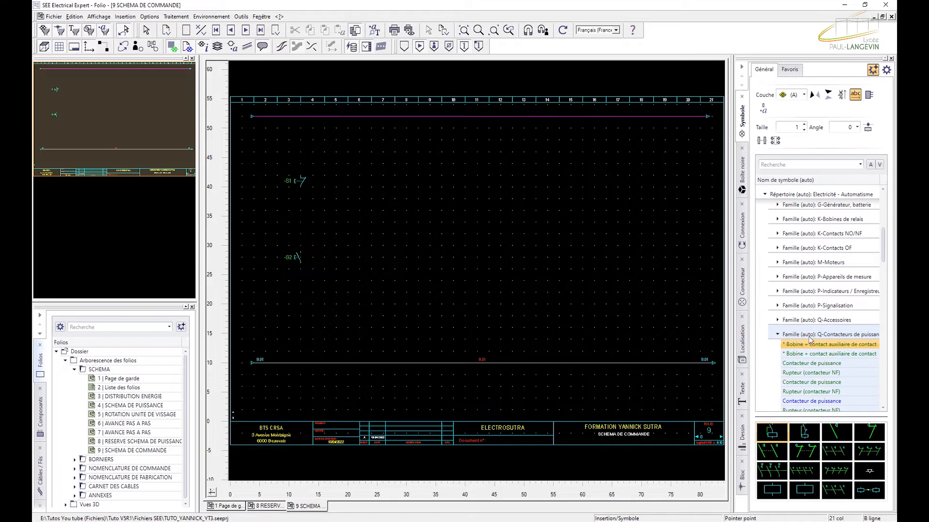
{"action": "scroll", "coordinate": [812, 334], "scroll_direction": "down", "scroll_amount": 3}
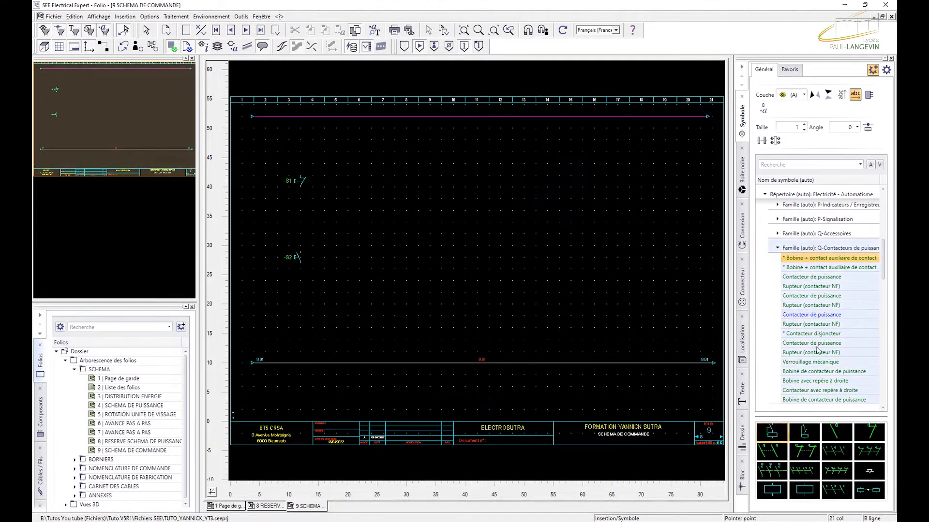
{"action": "left_click", "coordinate": [777, 499]}
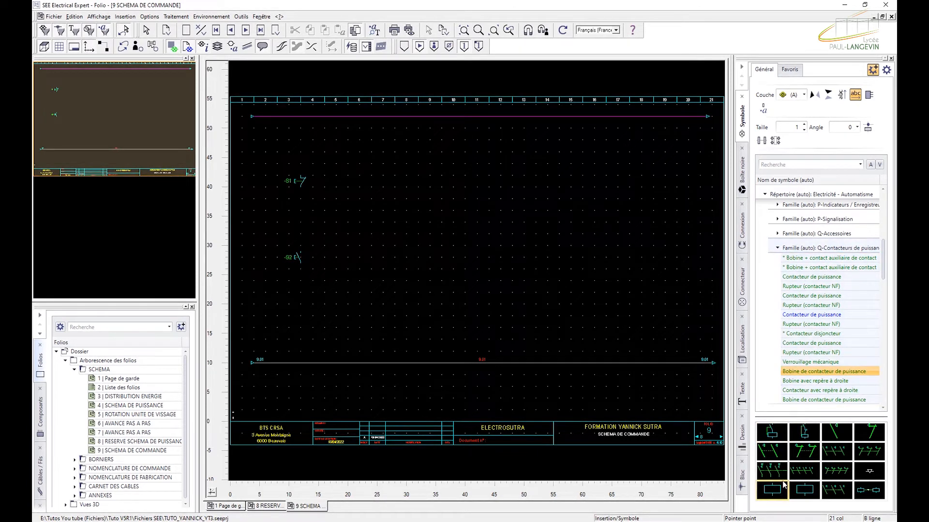
{"action": "left_click", "coordinate": [300, 333]}
{"action": "right_click", "coordinate": [331, 327]}
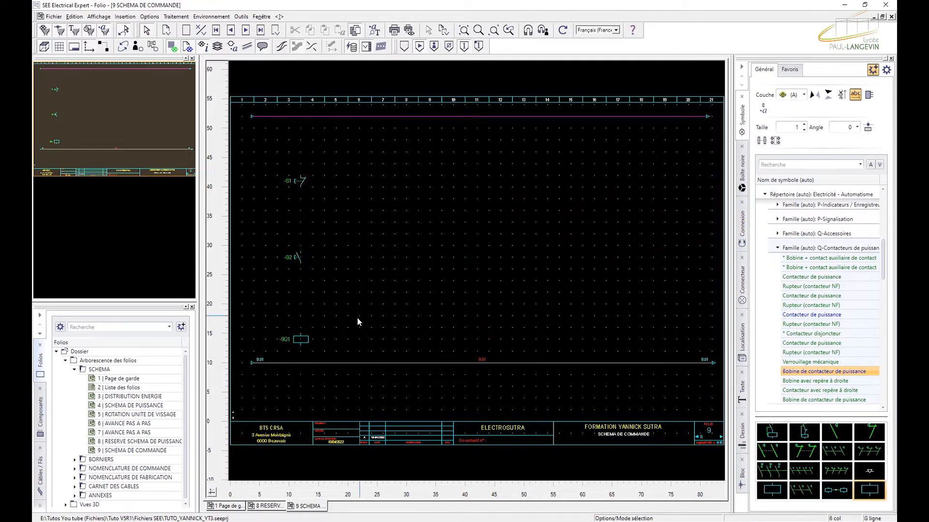
- Collapse the power contactor family and search the symbol library for "contact"
{"action": "left_click", "coordinate": [809, 164]}
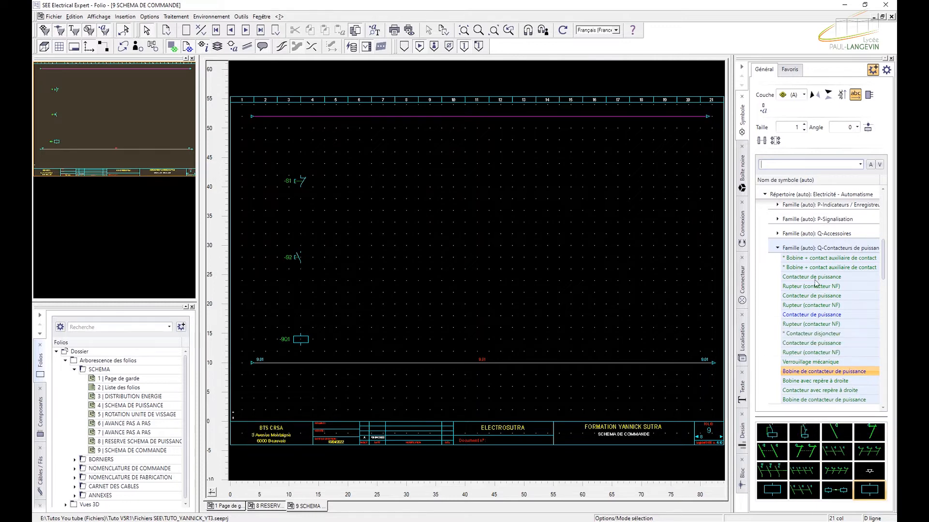
{"action": "left_click", "coordinate": [777, 248]}
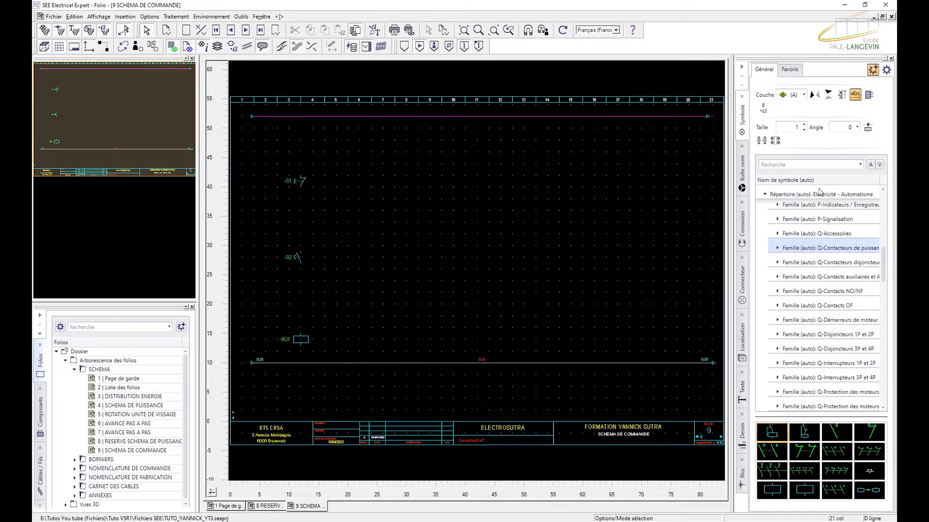
{"action": "left_click", "coordinate": [792, 165]}
{"action": "type", "text": "b"}
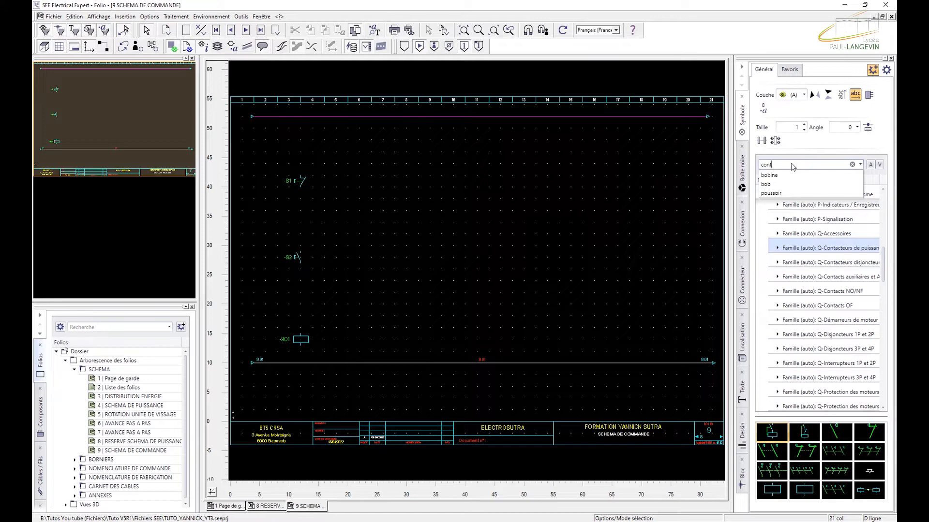
{"action": "type", "text": "contact"}
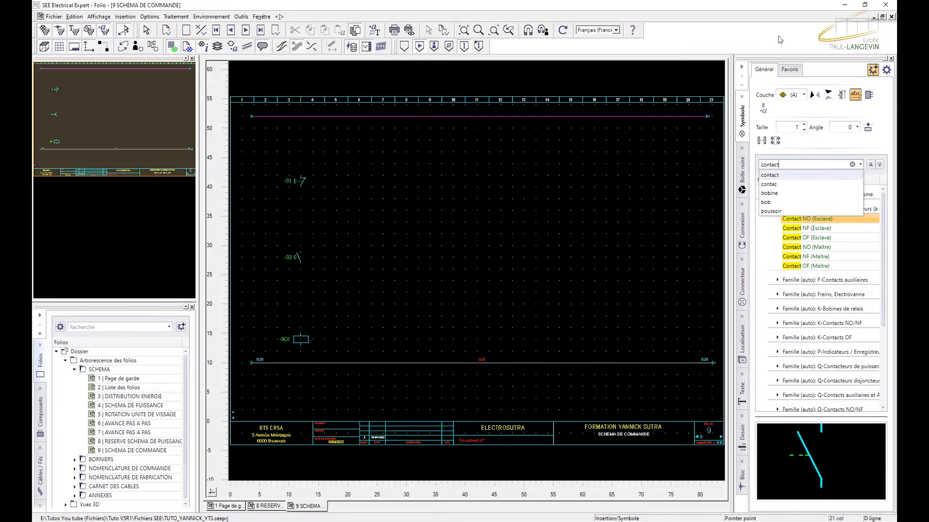
{"action": "left_click", "coordinate": [778, 8]}
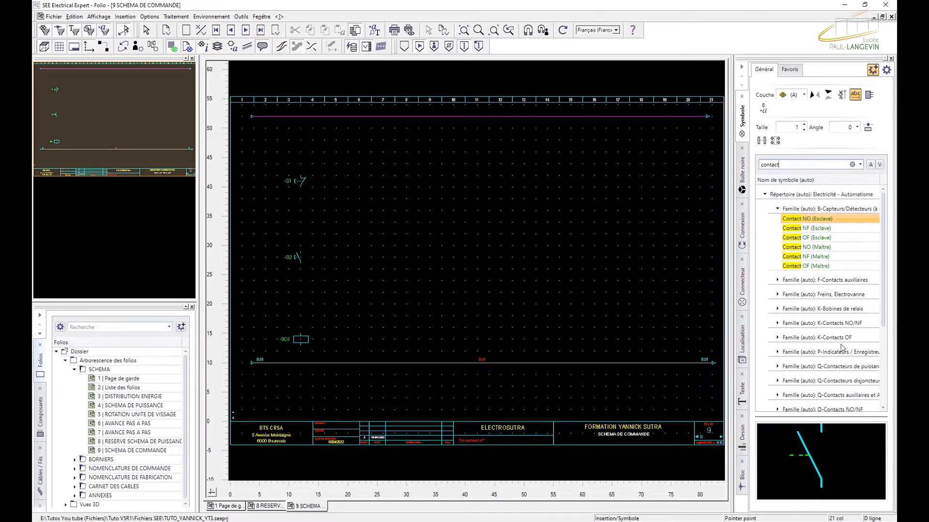
- Place a Contact NO from the Q-Contacts NO/NF family beside the start push button S2, at the same height
{"action": "left_click", "coordinate": [838, 381]}
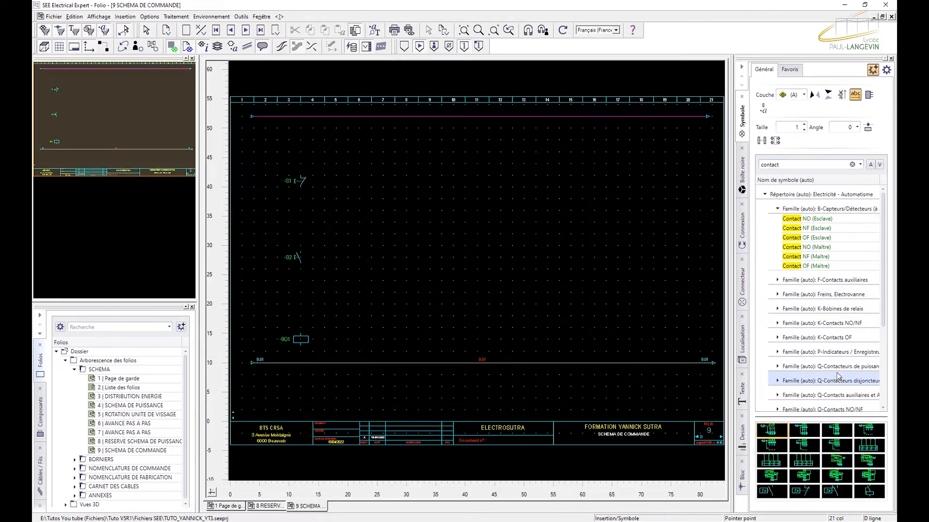
{"action": "left_click", "coordinate": [837, 368]}
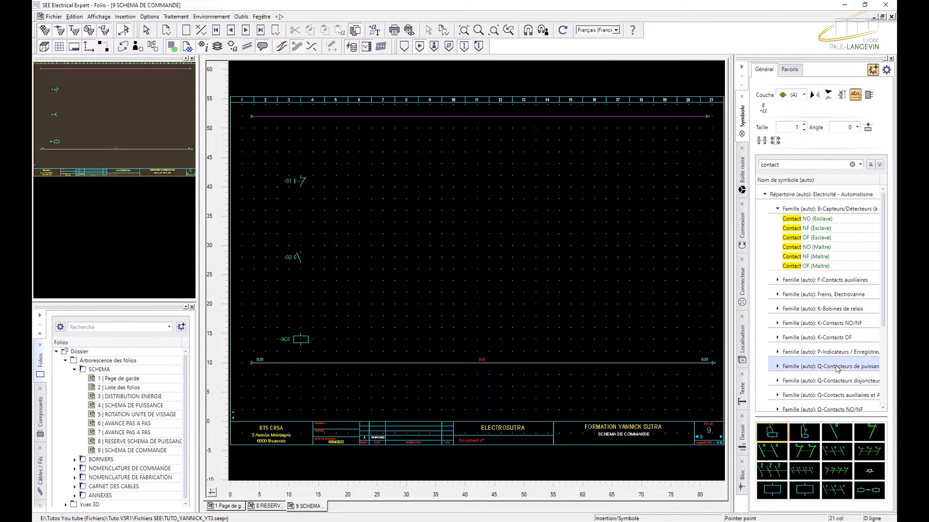
{"action": "scroll", "coordinate": [837, 369], "scroll_direction": "down", "scroll_amount": 1}
{"action": "left_click", "coordinate": [844, 396]}
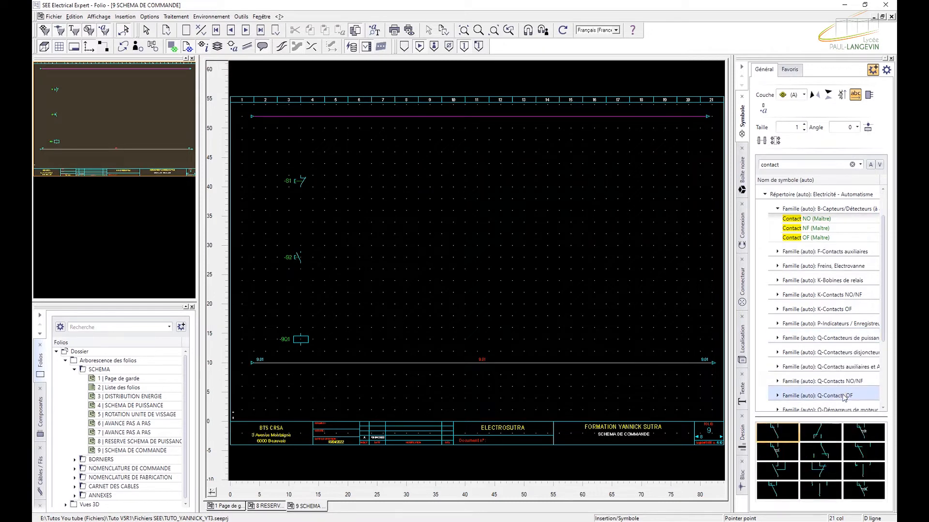
{"action": "left_click", "coordinate": [846, 384]}
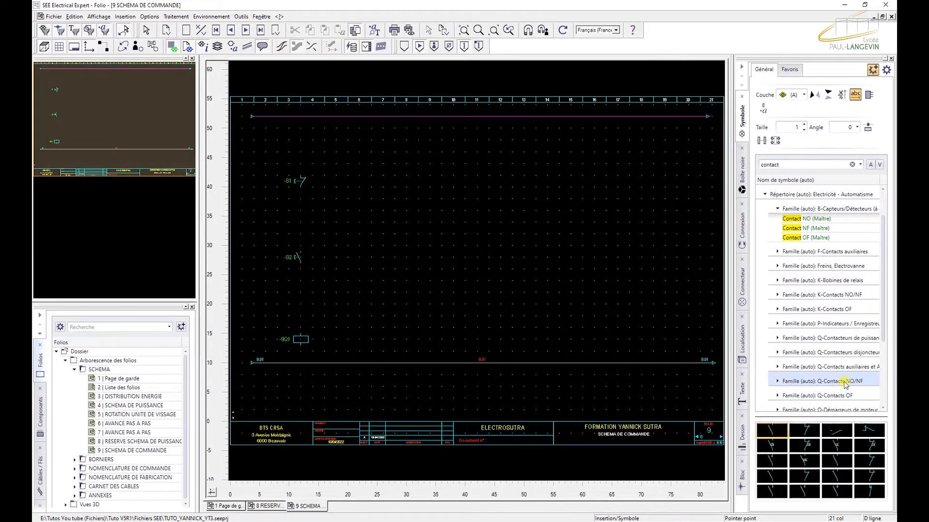
{"action": "left_click", "coordinate": [777, 382]}
{"action": "left_click", "coordinate": [796, 391]}
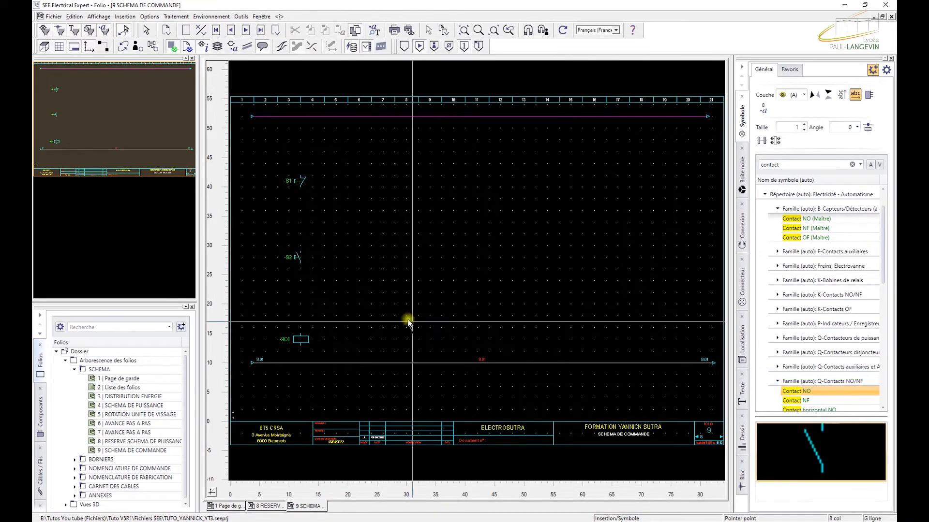
{"action": "left_click", "coordinate": [340, 252]}
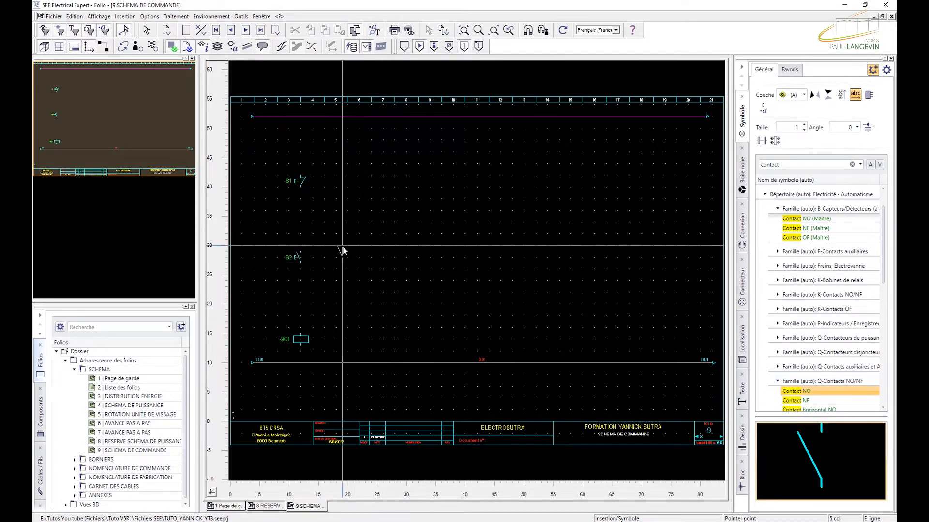
{"action": "key", "text": "Escape"}
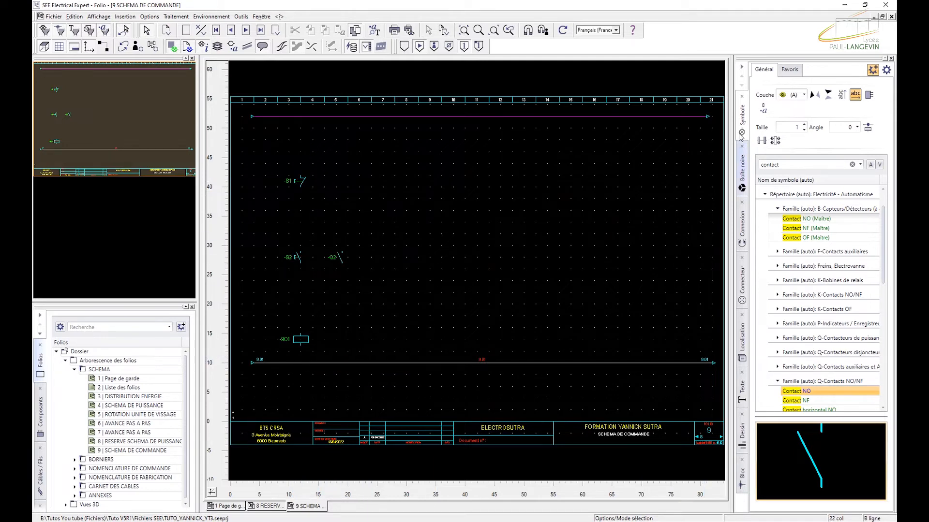
- Draw a COMMANDE>50V connection from the lower supply line up to the bottom terminal of the contactor coil
{"action": "left_click", "coordinate": [744, 162]}
{"action": "left_click", "coordinate": [744, 241]}
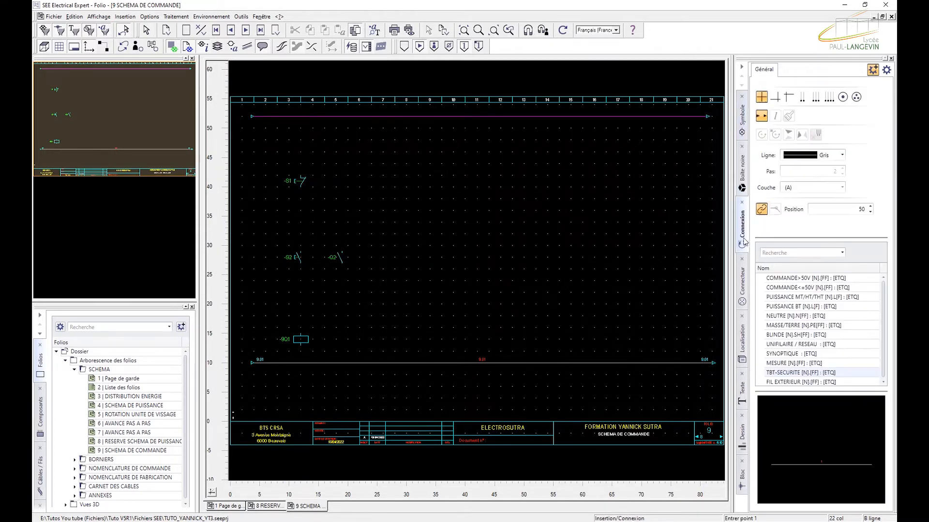
{"action": "left_click", "coordinate": [805, 279]}
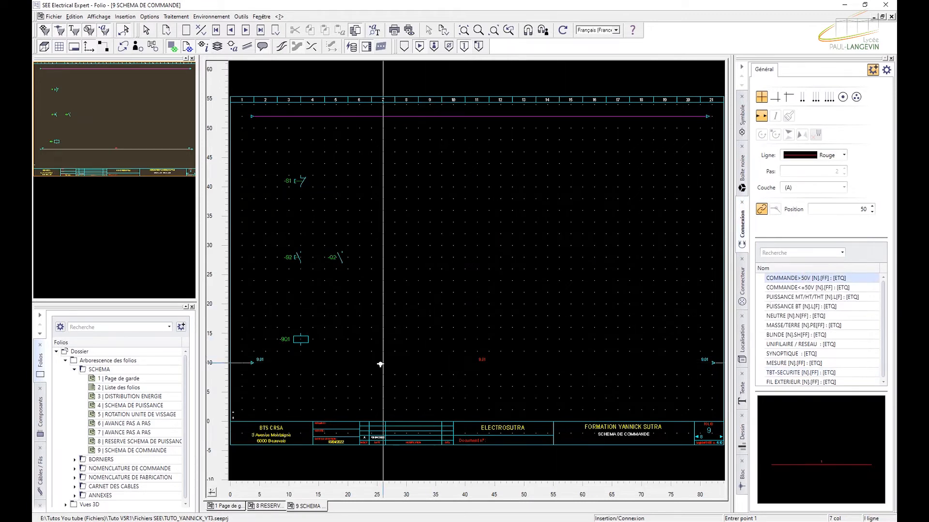
{"action": "left_click", "coordinate": [299, 361]}
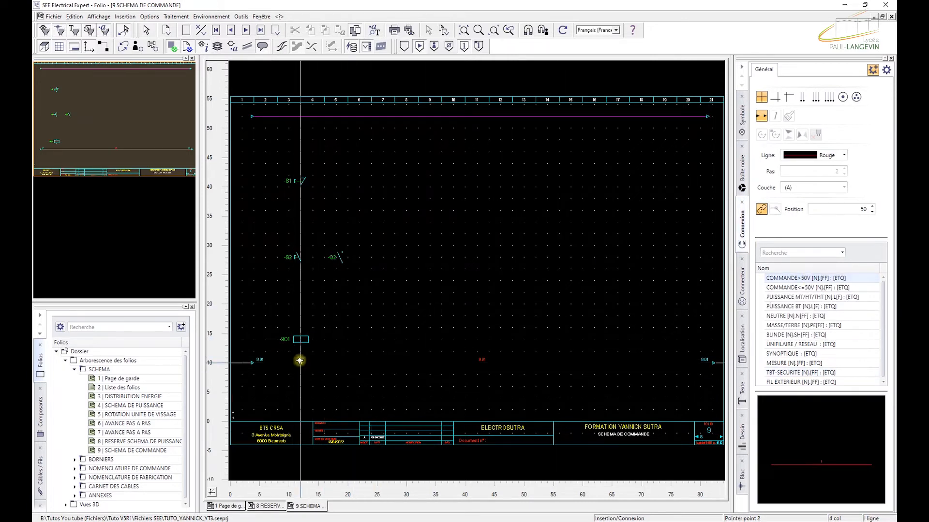
{"action": "left_click", "coordinate": [301, 343]}
{"action": "key", "text": "Escape"}
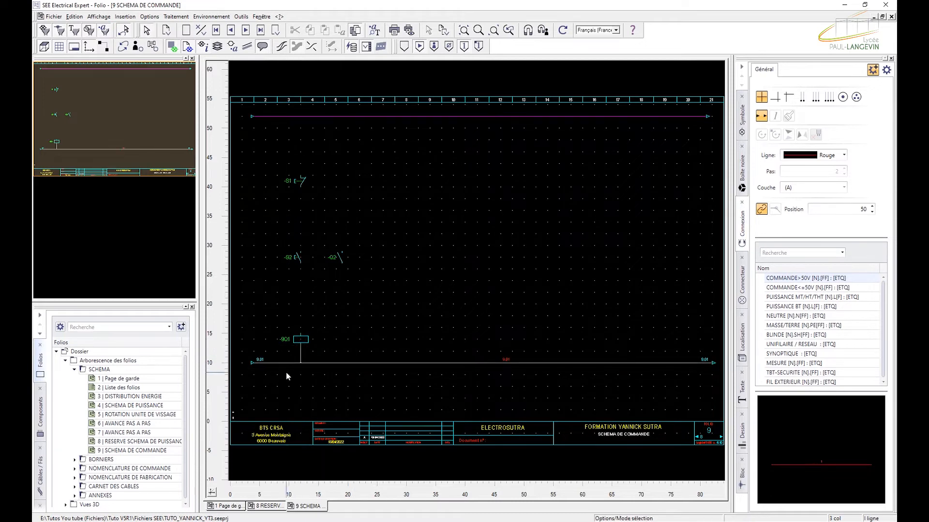
- Draw a short vertical COMMANDE>50V connection in the empty area beside the coil and delete it
{"action": "scroll", "coordinate": [288, 369], "scroll_direction": "up", "scroll_amount": 2}
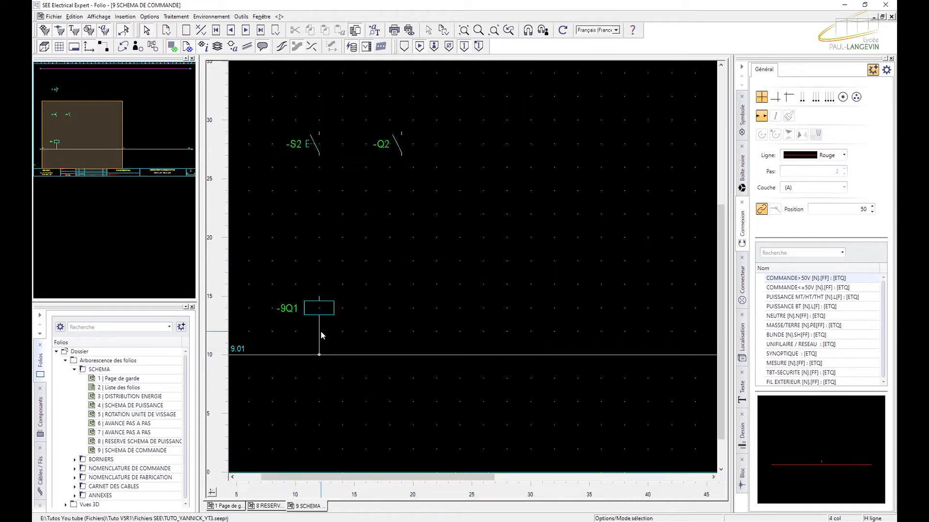
{"action": "left_click", "coordinate": [806, 278]}
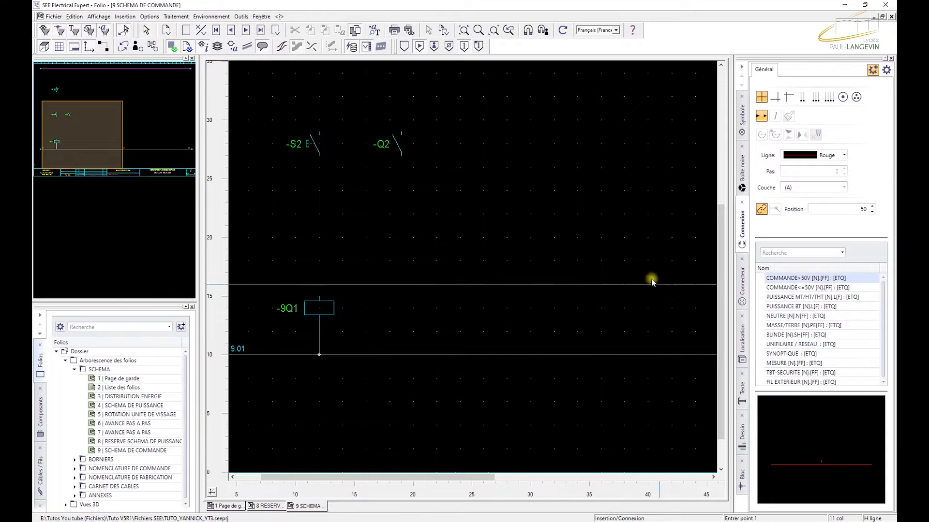
{"action": "left_click", "coordinate": [460, 236]}
{"action": "left_click", "coordinate": [459, 275]}
{"action": "right_click", "coordinate": [521, 266]}
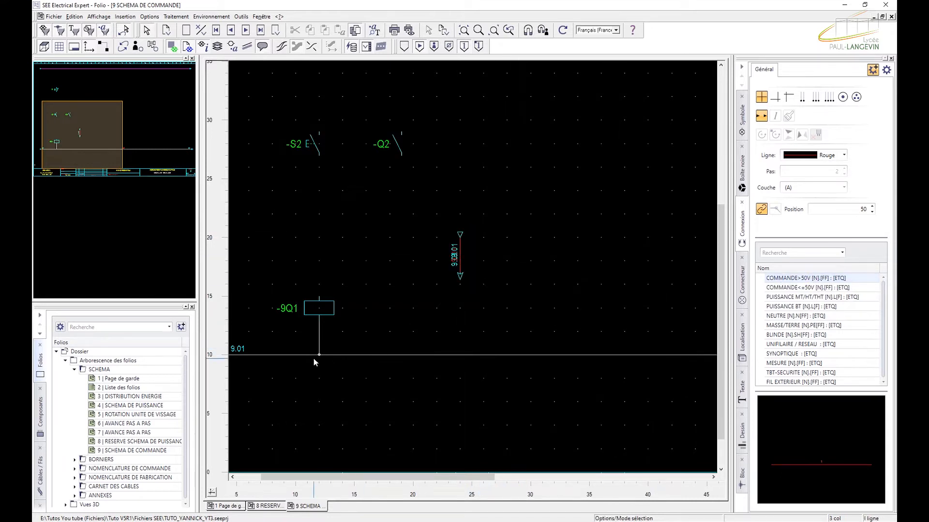
{"action": "left_click", "coordinate": [461, 254]}
{"action": "key", "text": "Delete"}
- Draw a COMMANDE<=50V connection from the upper supply line through push buttons S1 and S2 to the coil's top terminal
{"action": "left_click", "coordinate": [810, 287]}
{"action": "scroll", "coordinate": [348, 285], "scroll_direction": "down", "scroll_amount": 2}
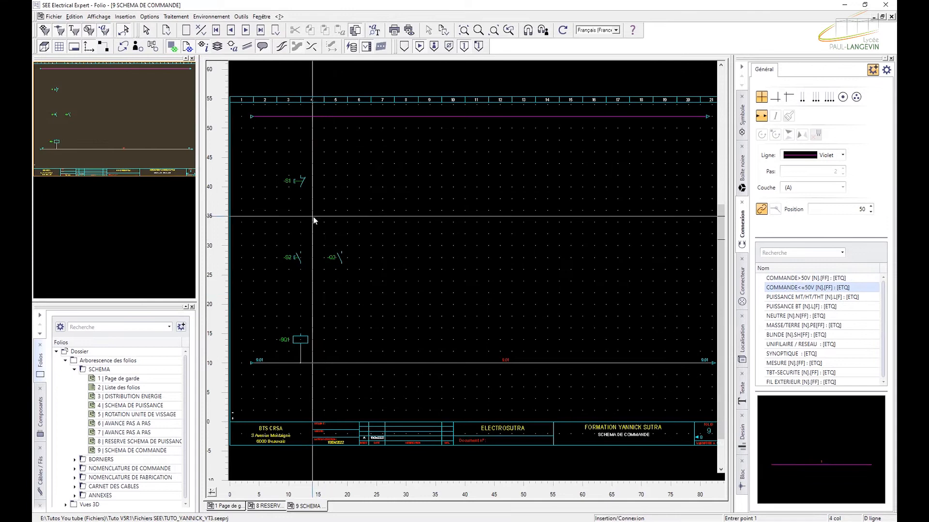
{"action": "left_click", "coordinate": [300, 116]}
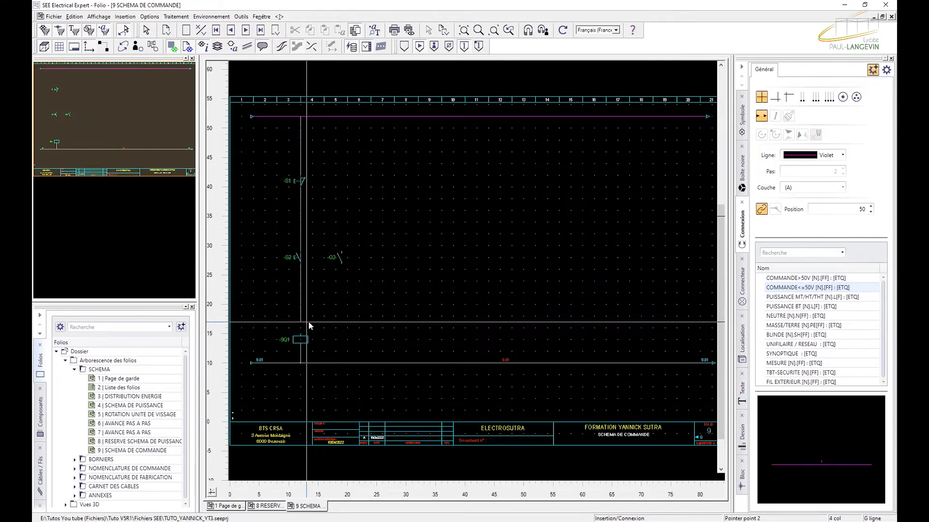
{"action": "left_click", "coordinate": [305, 333]}
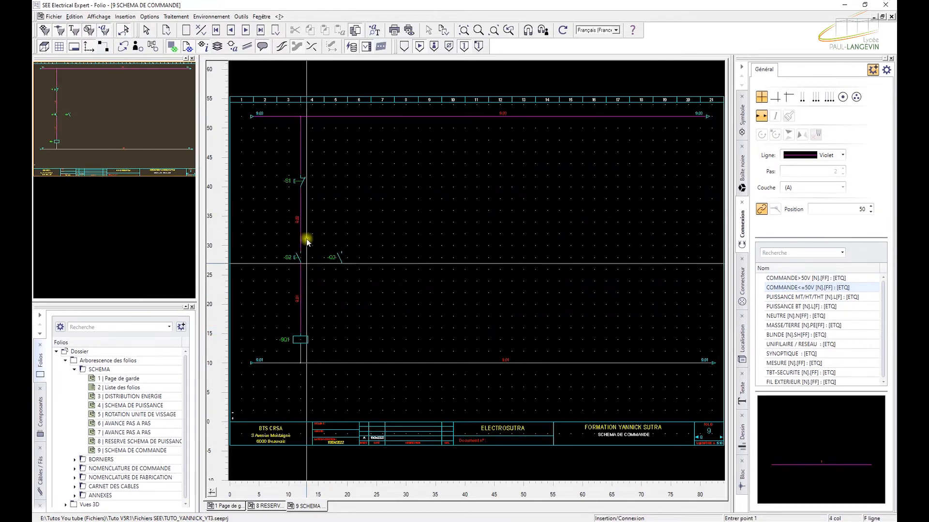
- Wire the Contact NO in parallel with push button S2 using COMMANDE<=50V connections above and below it
{"action": "left_click", "coordinate": [343, 228]}
{"action": "left_click", "coordinate": [341, 292]}
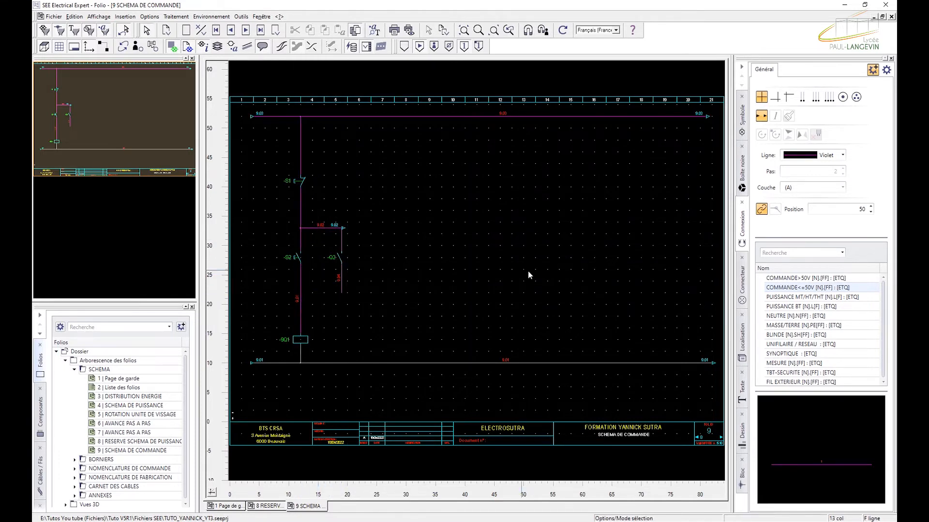
{"action": "left_click", "coordinate": [299, 293]}
{"action": "left_click", "coordinate": [341, 292]}
- Open the properties of contactor coil 9Q1 and set its Localisation to ARM01
{"action": "left_click", "coordinate": [300, 185]}
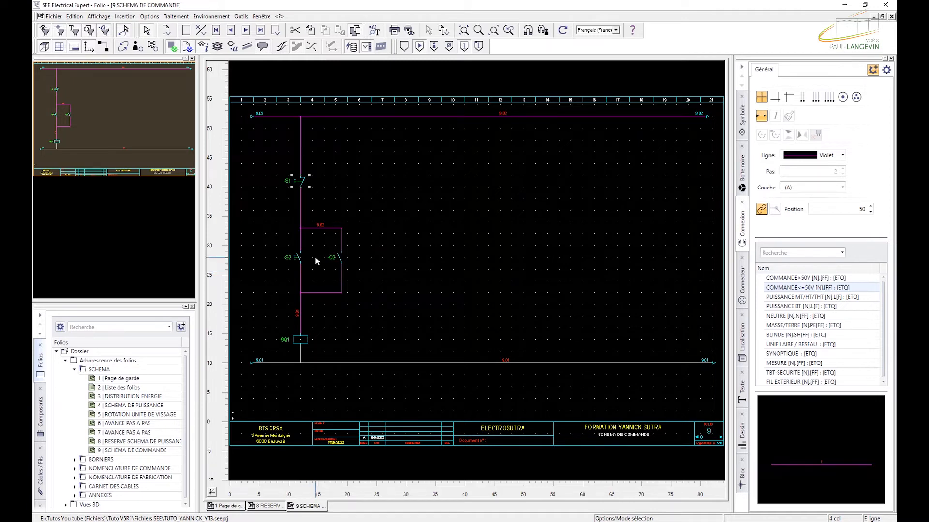
{"action": "mouse_move", "coordinate": [302, 344]}
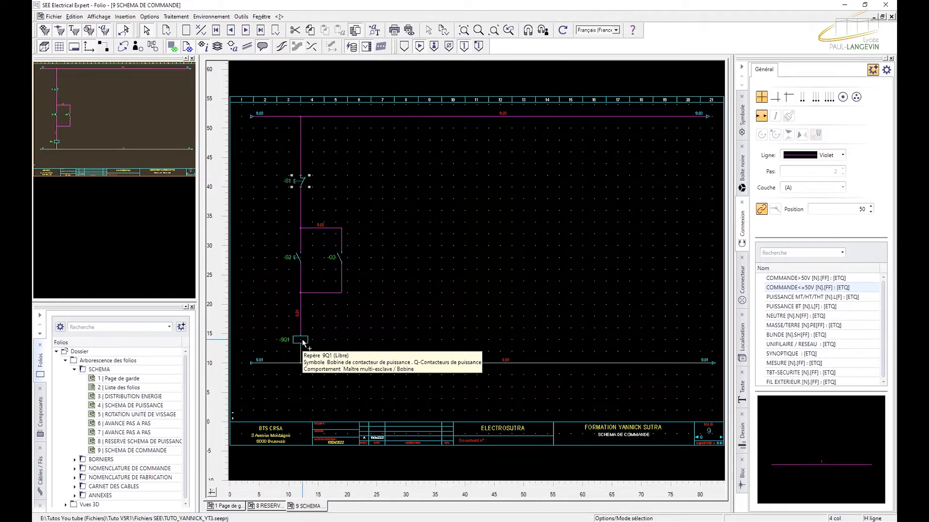
{"action": "left_click", "coordinate": [302, 340]}
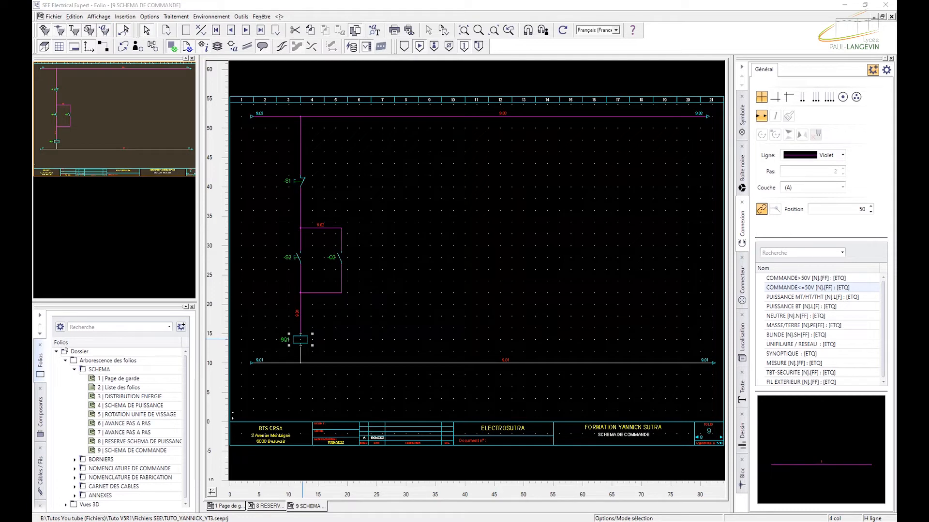
{"action": "left_click_drag", "start_coordinate": [33, 95], "coordinate": [565, 106]}
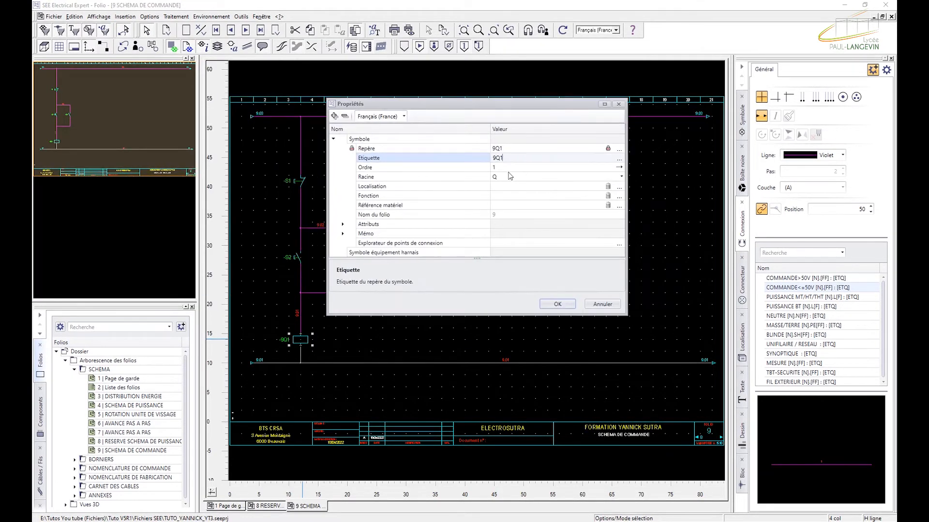
{"action": "left_click", "coordinate": [619, 190]}
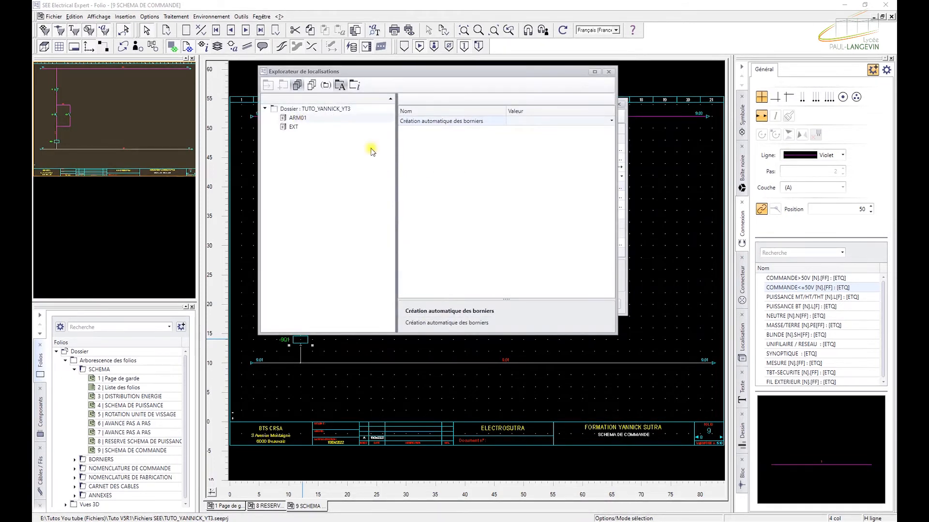
{"action": "double_click", "coordinate": [371, 149]}
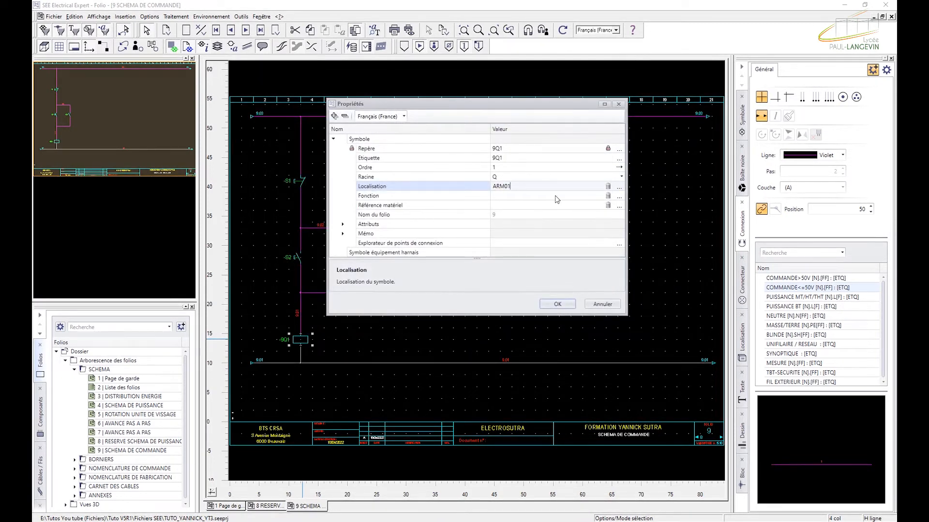
- Assign the hardware reference LC1D09BD to the contactor coil and apply its properties
{"action": "left_click", "coordinate": [617, 204]}
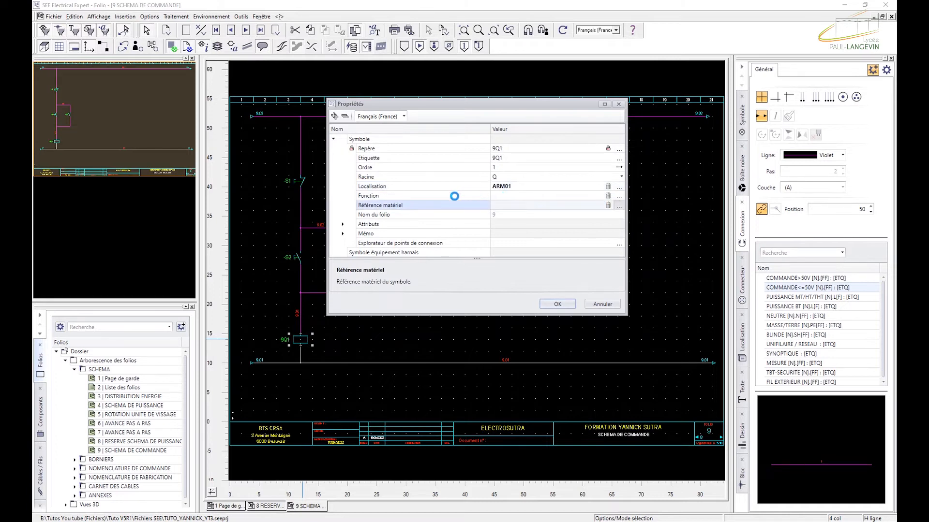
{"action": "left_click", "coordinate": [417, 109]}
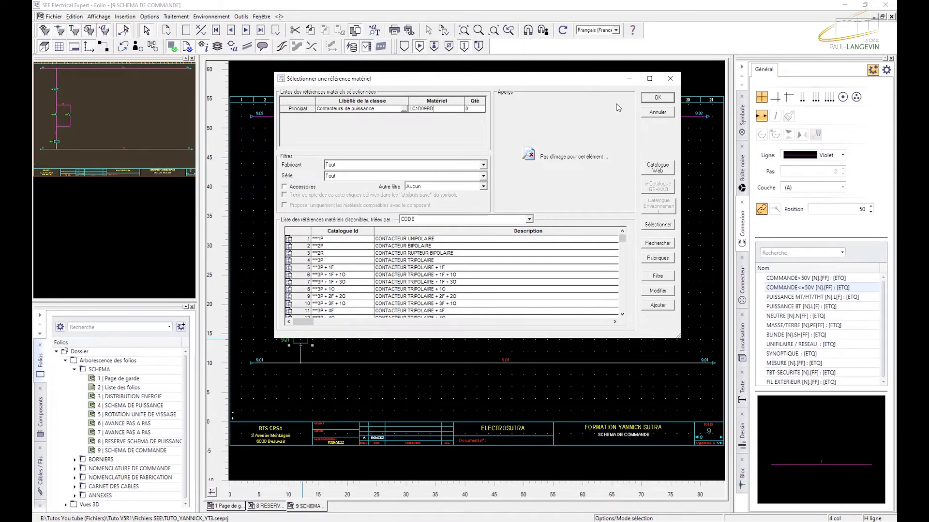
{"action": "left_click", "coordinate": [654, 97]}
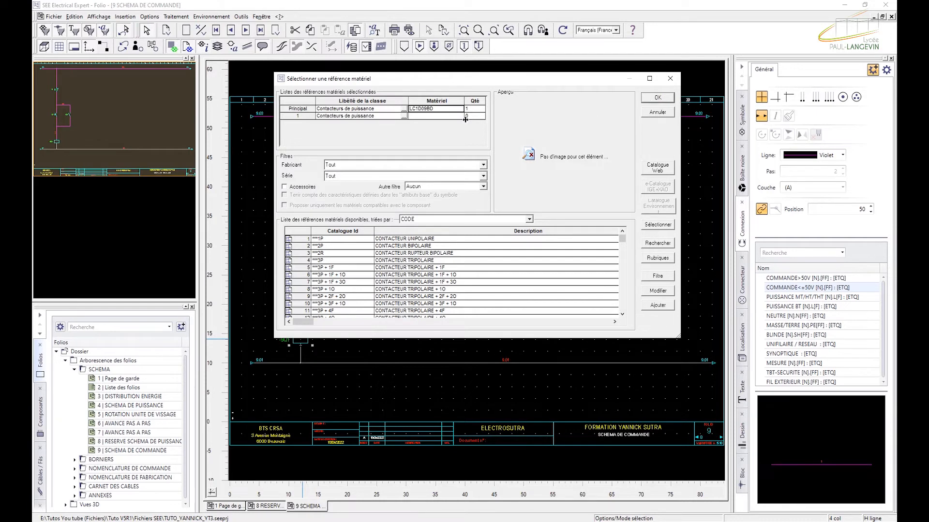
{"action": "left_click", "coordinate": [658, 98]}
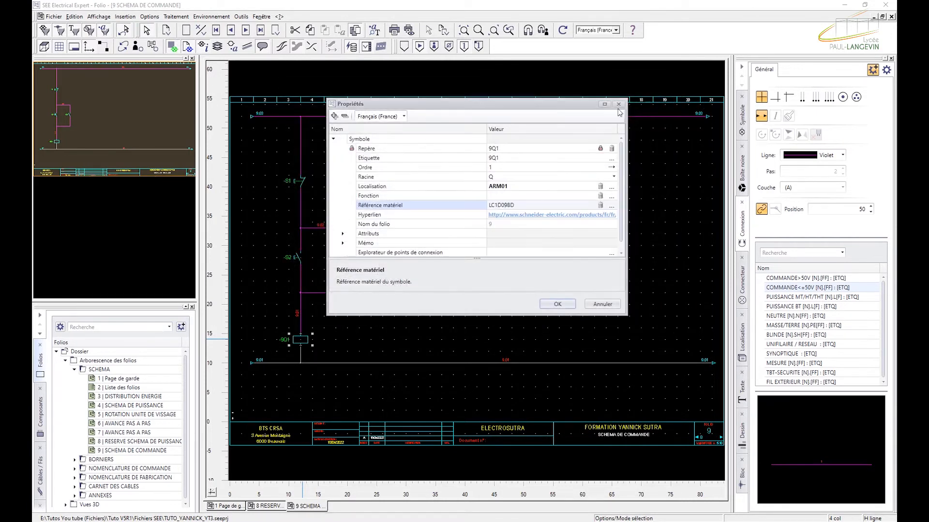
{"action": "left_click", "coordinate": [557, 304]}
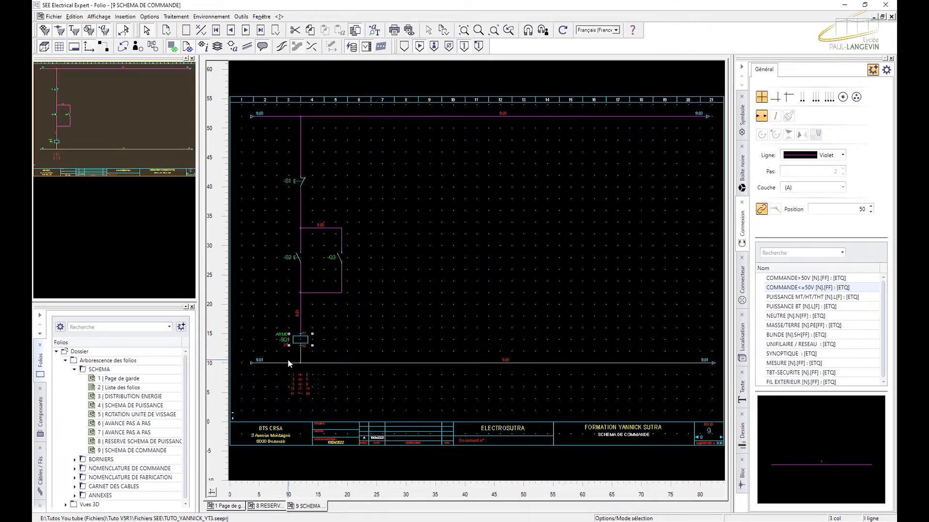
- Examine the coil's labels, terminals and contact table, and the symbol information of the coil and the parallel contact
{"action": "scroll", "coordinate": [287, 347], "scroll_direction": "up", "scroll_amount": 3}
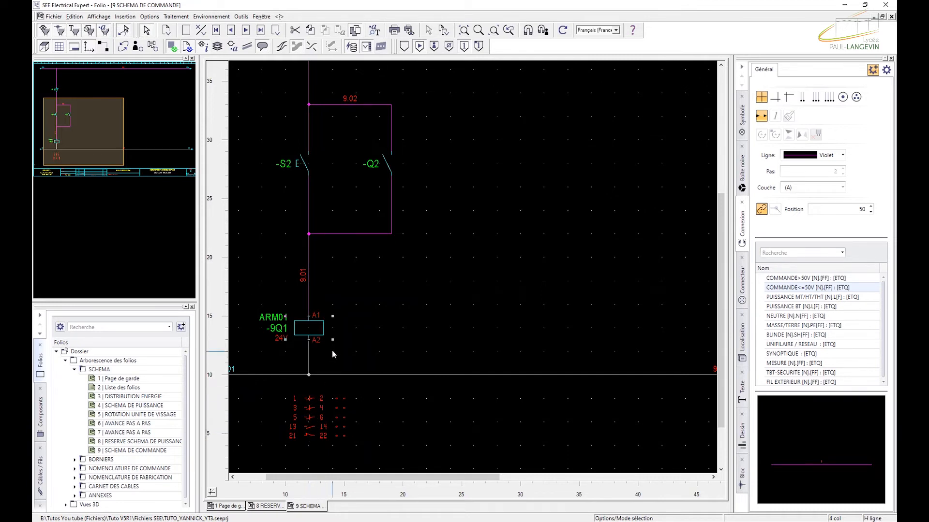
{"action": "scroll", "coordinate": [358, 326], "scroll_direction": "down", "scroll_amount": 2}
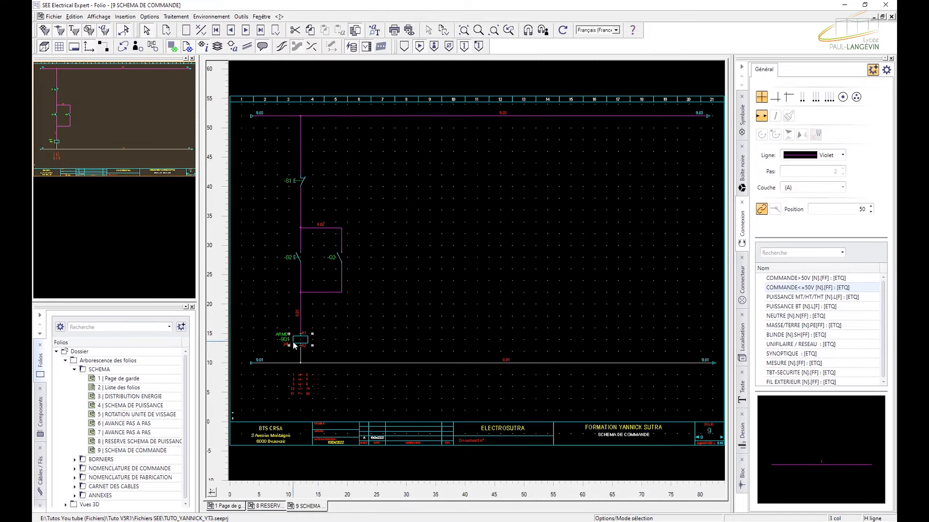
{"action": "scroll", "coordinate": [317, 344], "scroll_direction": "up", "scroll_amount": 4}
{"action": "left_click_drag", "start_coordinate": [358, 477], "coordinate": [343, 477]}
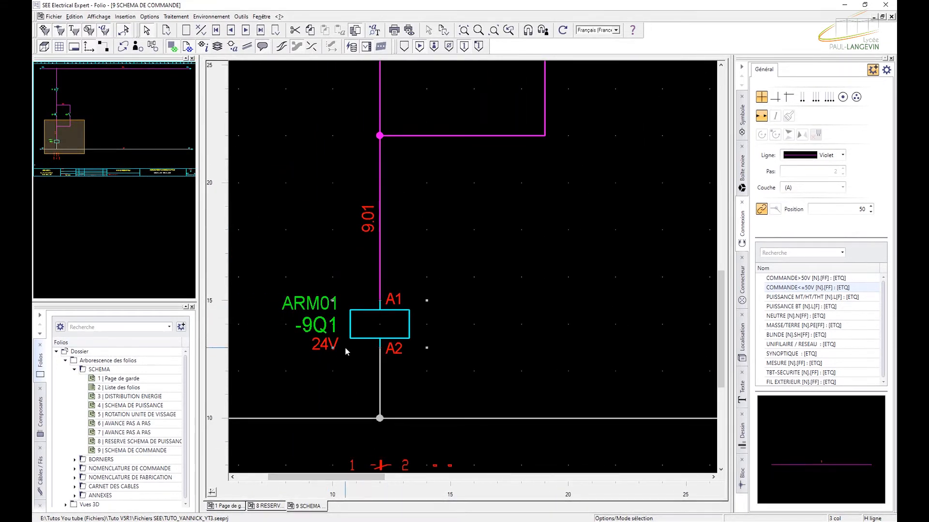
{"action": "mouse_move", "coordinate": [345, 352]}
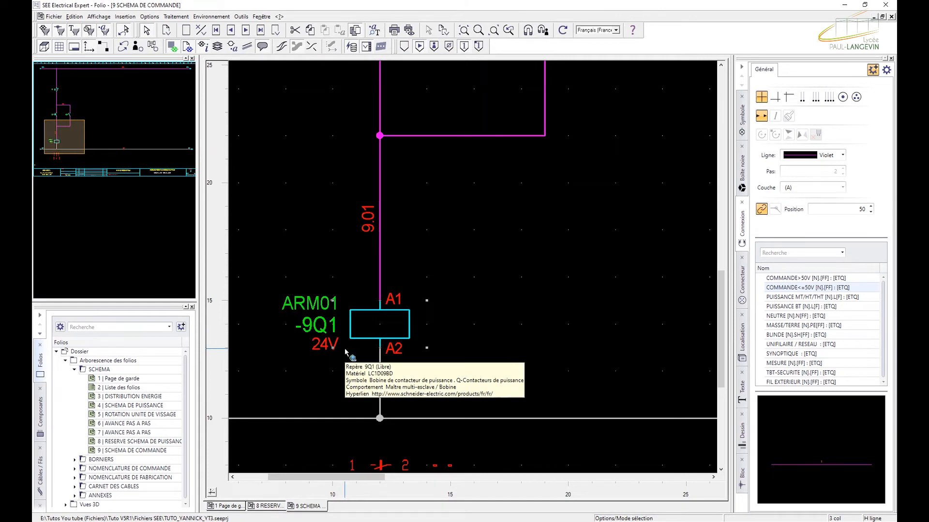
{"action": "scroll", "coordinate": [353, 339], "scroll_direction": "down", "scroll_amount": 2}
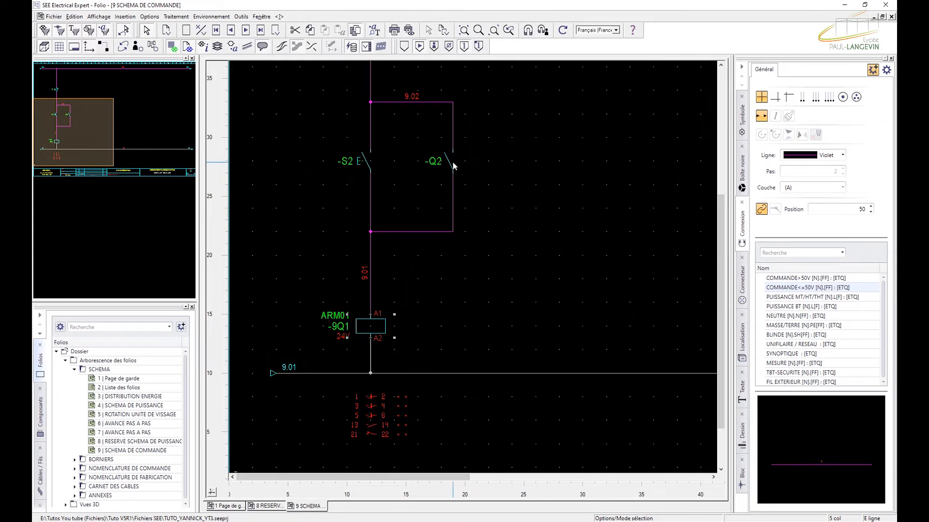
{"action": "mouse_move", "coordinate": [454, 166]}
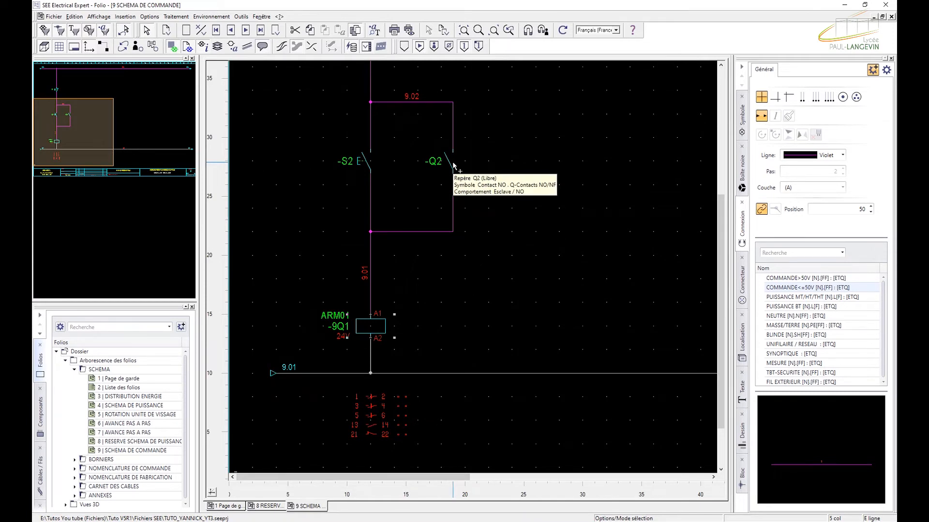
- Assign the existing label 9Q1 to the NO contact parallel to S2 and apply its properties
{"action": "double_click", "coordinate": [454, 166]}
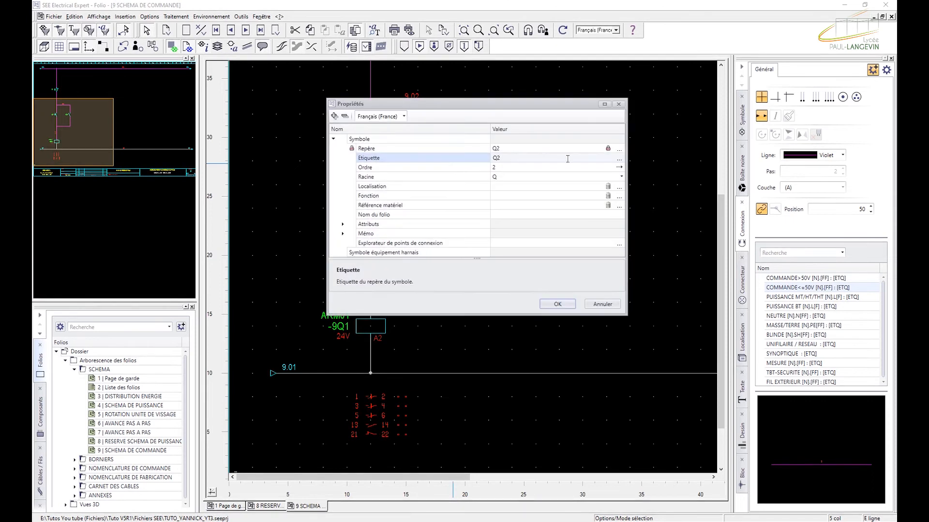
{"action": "left_click", "coordinate": [619, 159]}
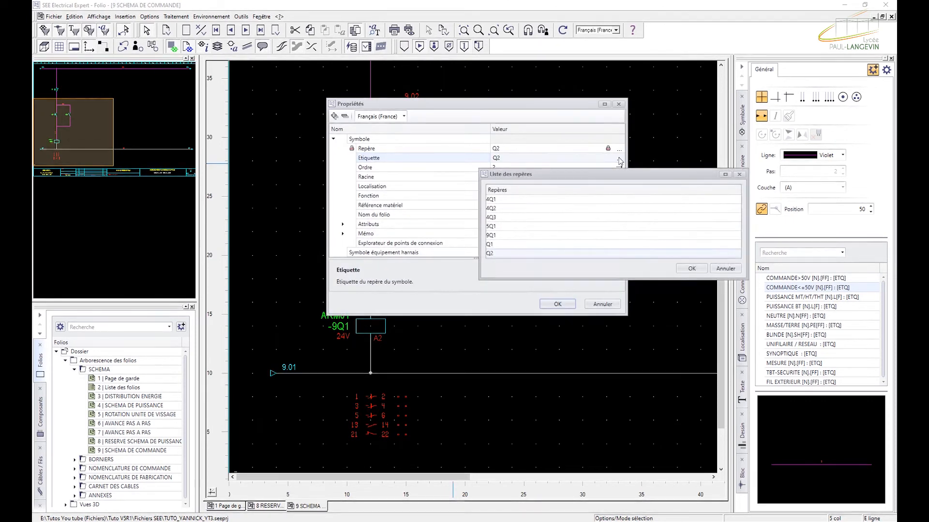
{"action": "left_click", "coordinate": [516, 235]}
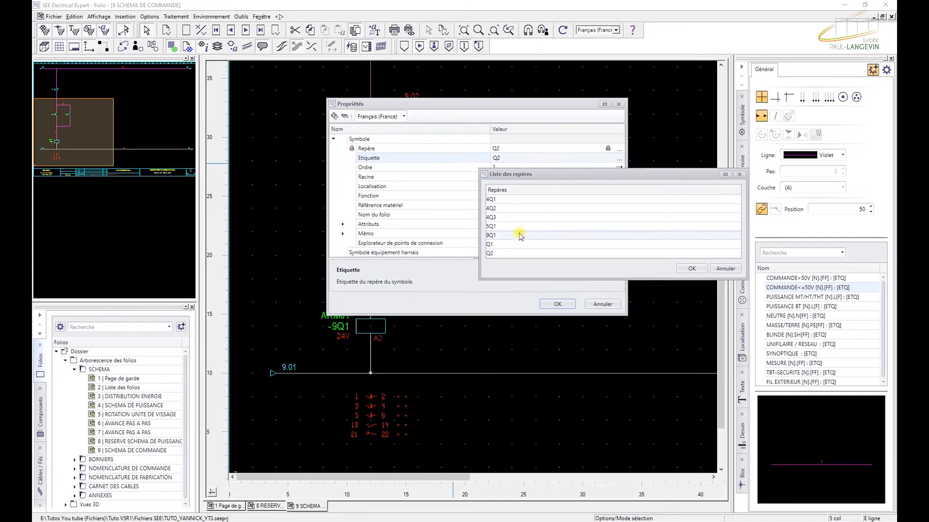
{"action": "left_click", "coordinate": [689, 269]}
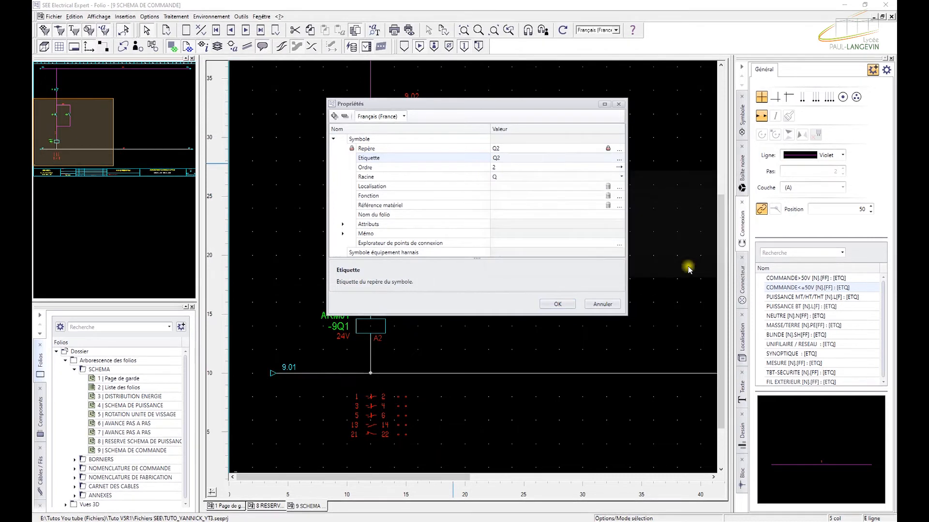
{"action": "left_click", "coordinate": [558, 303]}
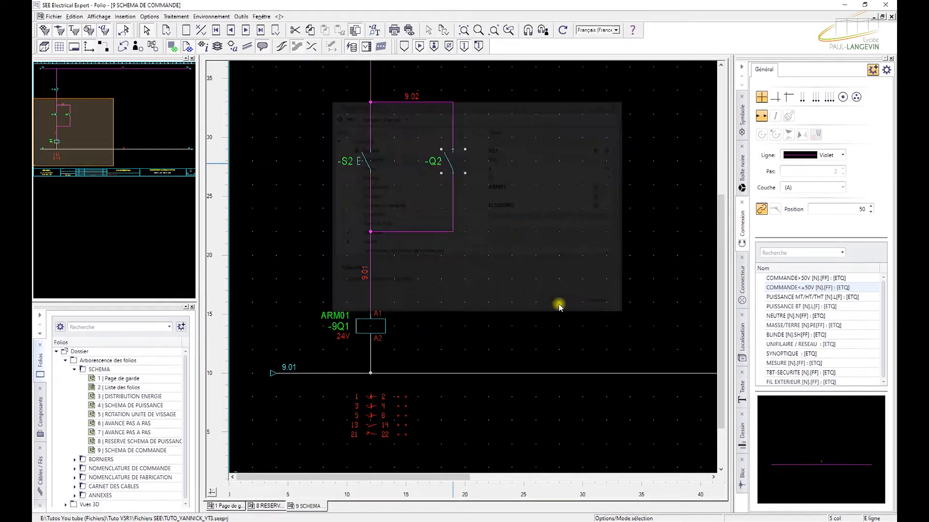
{"action": "mouse_move", "coordinate": [454, 166]}
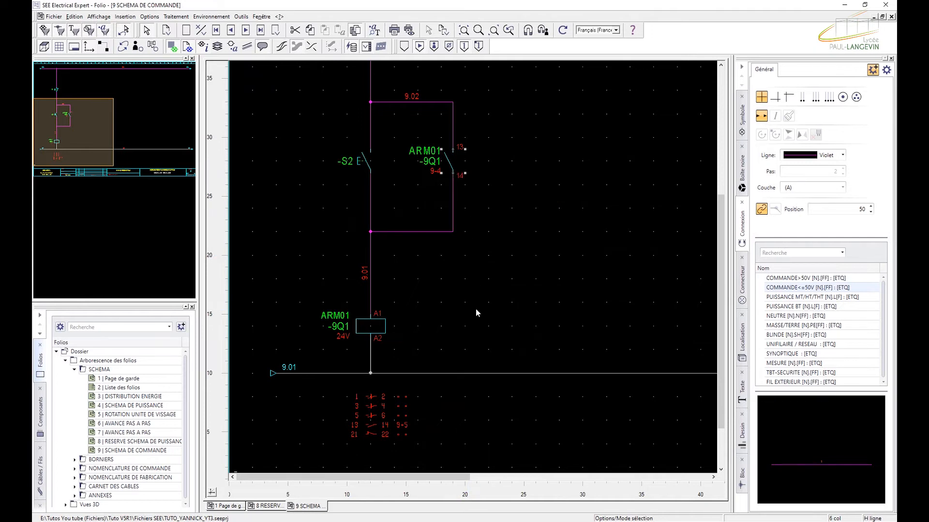
- Close the drawing overview pane to enlarge the folio tree, and open folio 4 SCHEMA DE PUISSANCE
{"action": "scroll", "coordinate": [475, 310], "scroll_direction": "down", "scroll_amount": 1}
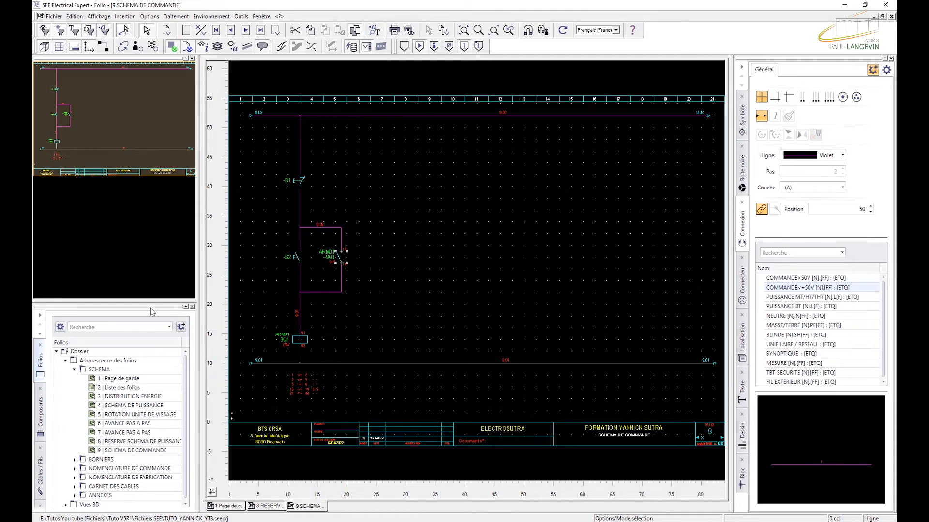
{"action": "left_click_drag", "start_coordinate": [172, 301], "coordinate": [172, 140]}
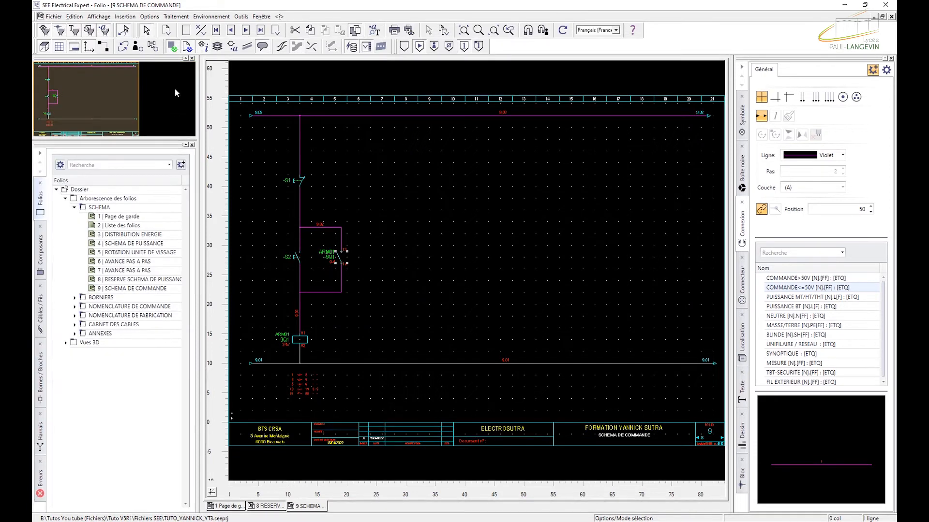
{"action": "left_click", "coordinate": [192, 58]}
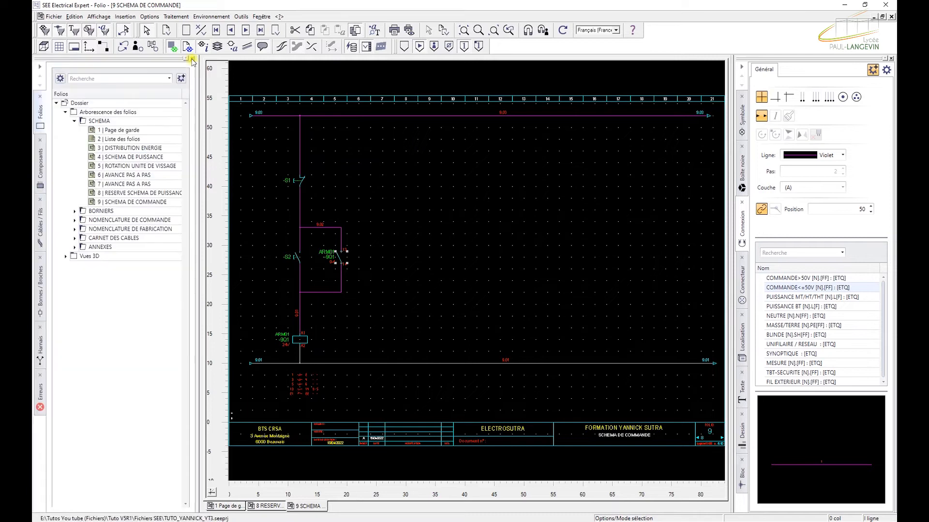
{"action": "double_click", "coordinate": [135, 157]}
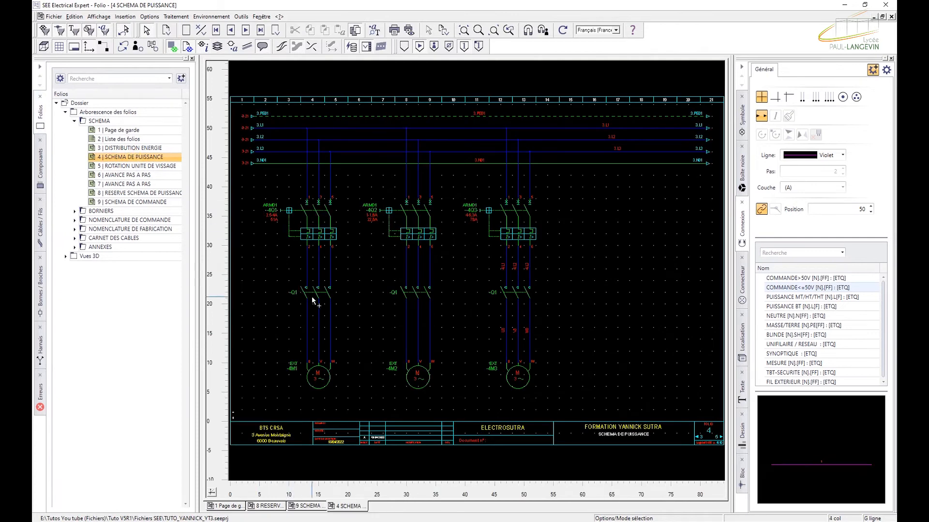
- Assign the label 9Q1 to the power contactor above motor 4M1, accept power contact 1-2, and return to folio 9 SCHEMA DE COMMANDE
{"action": "mouse_move", "coordinate": [312, 292]}
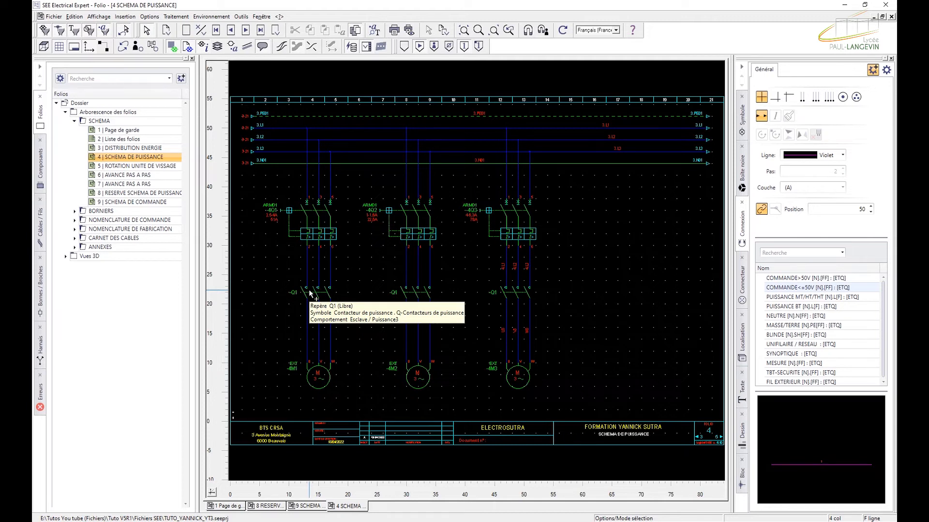
{"action": "double_click", "coordinate": [312, 292]}
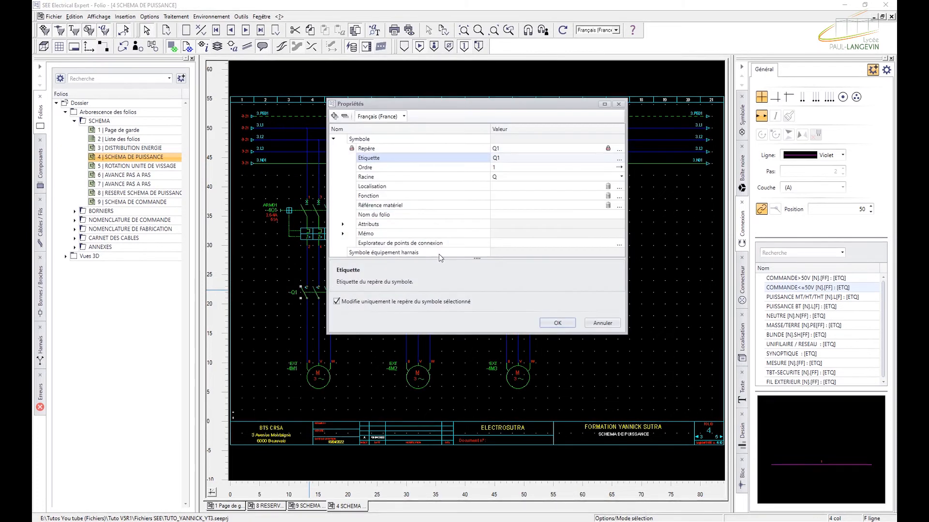
{"action": "left_click", "coordinate": [619, 159]}
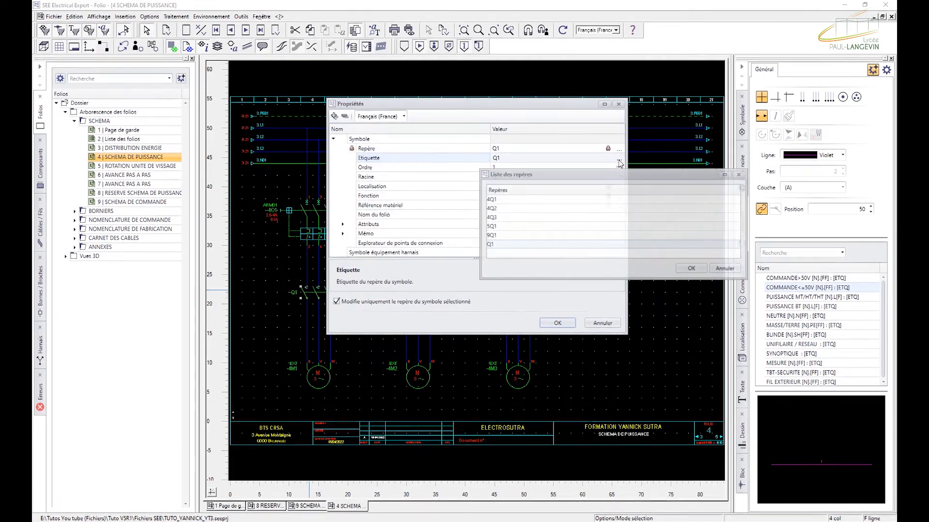
{"action": "double_click", "coordinate": [495, 199]}
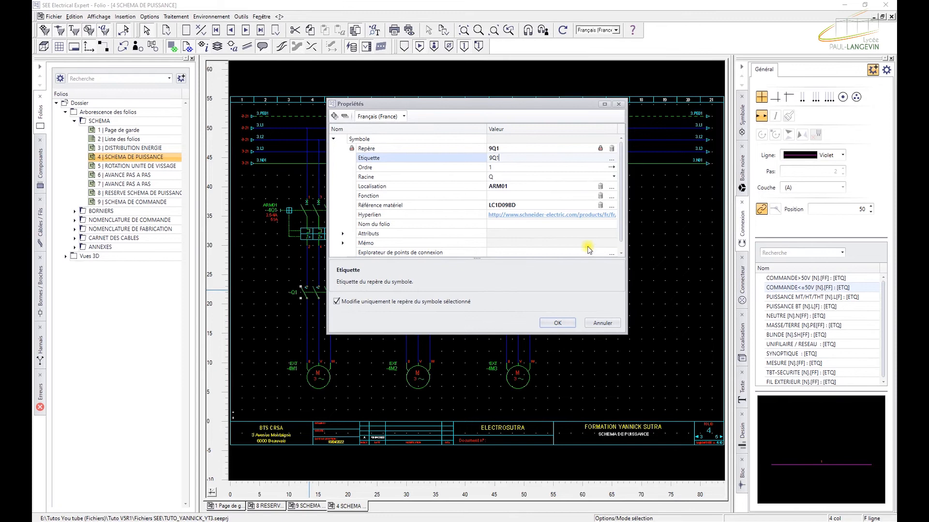
{"action": "left_click", "coordinate": [565, 320]}
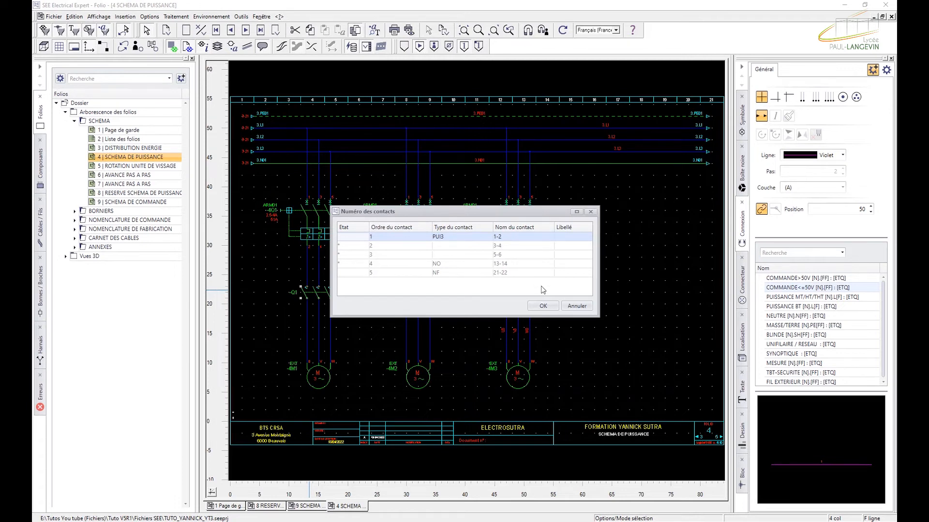
{"action": "left_click", "coordinate": [537, 305]}
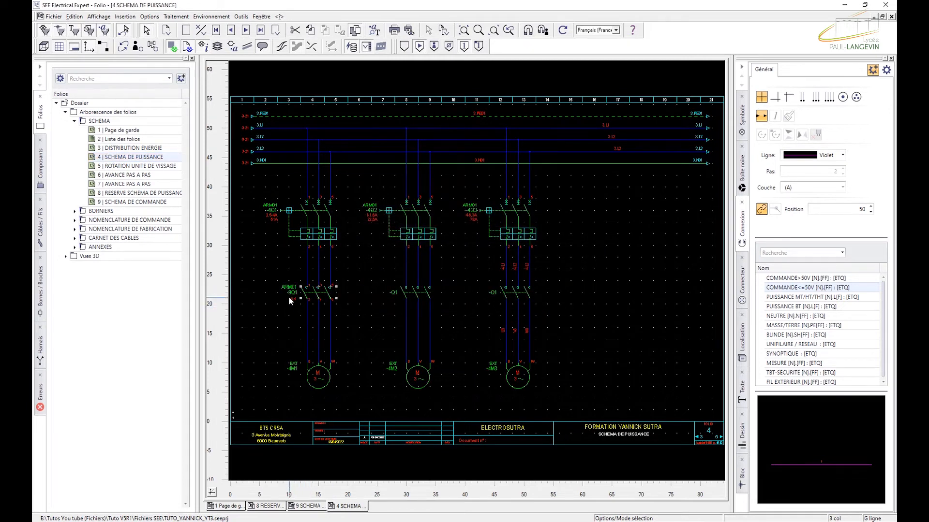
{"action": "scroll", "coordinate": [288, 296], "scroll_direction": "up", "scroll_amount": 2}
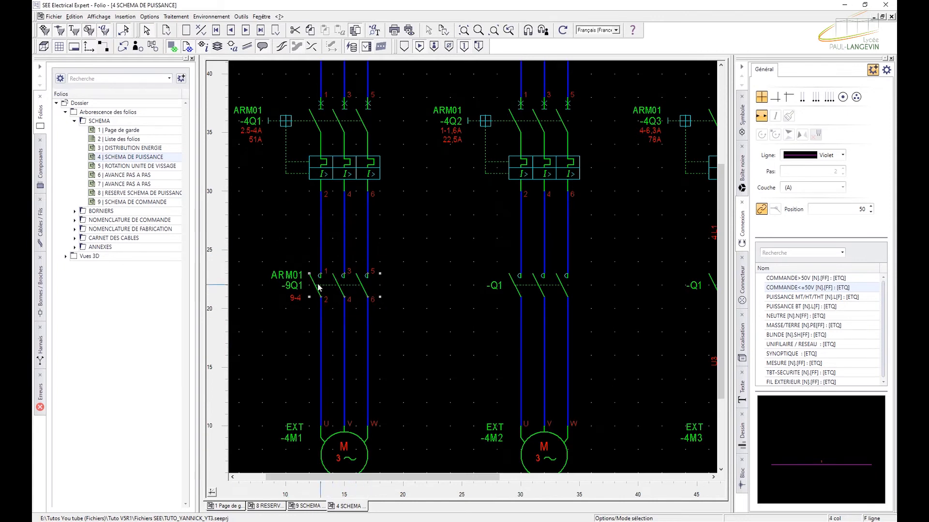
{"action": "double_click", "coordinate": [148, 203]}
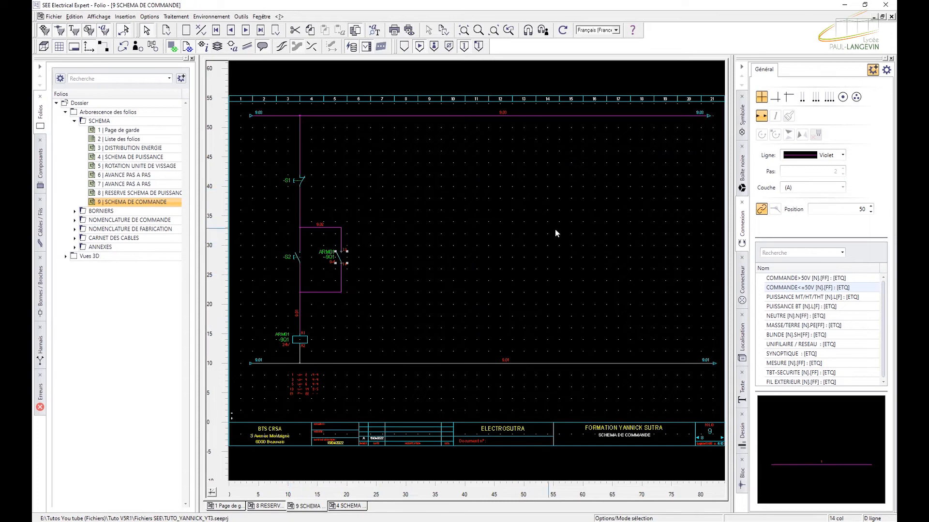
{"action": "left_click", "coordinate": [794, 252]}
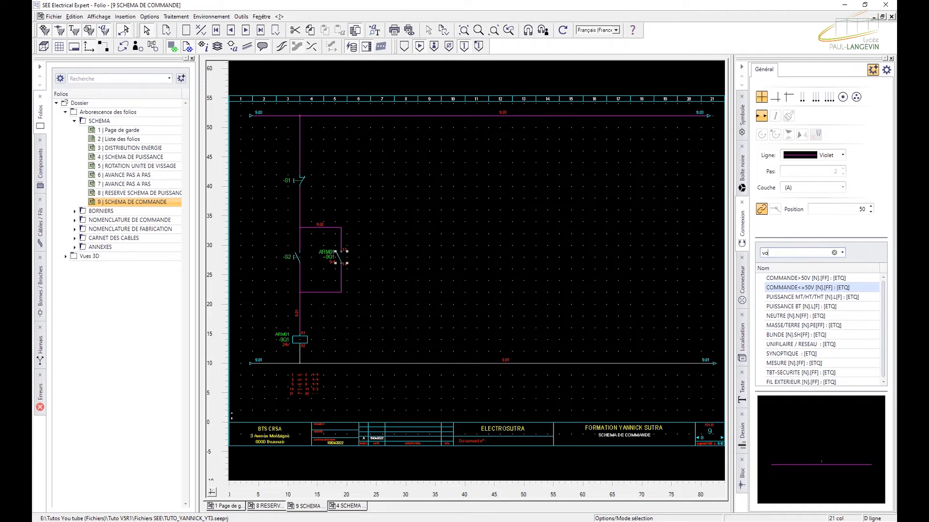
{"action": "key", "text": "Return"}
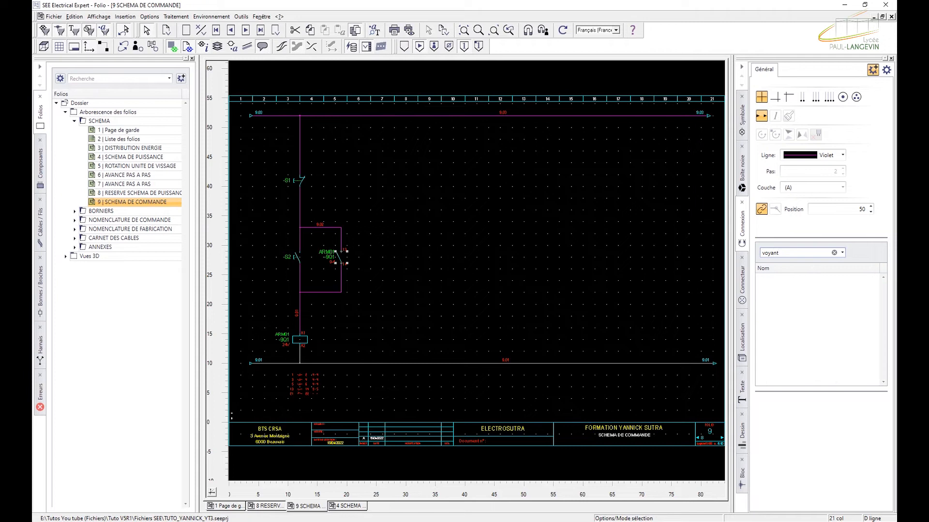
{"action": "left_click_drag", "start_coordinate": [794, 253], "coordinate": [731, 259]}
{"action": "key", "text": "BackSpace"}
- Search the symbol library for "voyan" and place the plain Voyant symbol near column 16, just above the lower supply line
{"action": "left_click", "coordinate": [742, 131]}
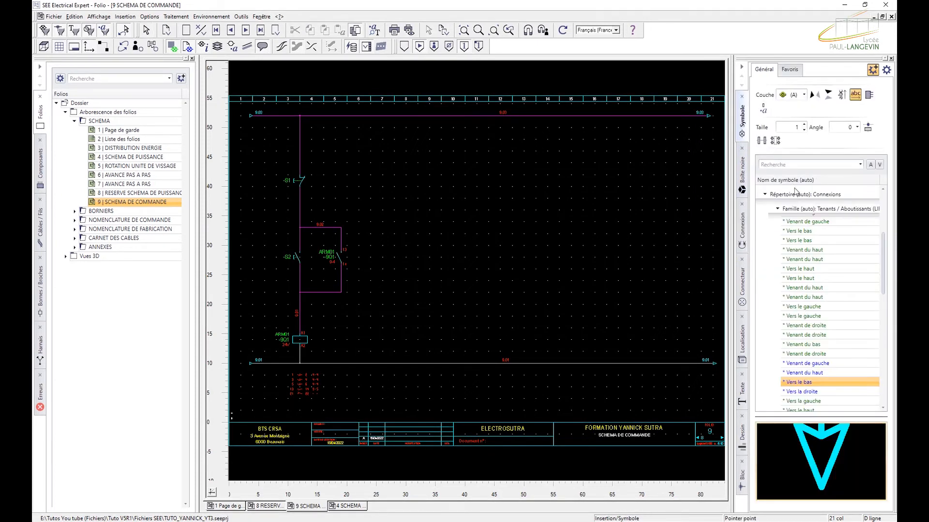
{"action": "left_click", "coordinate": [791, 165]}
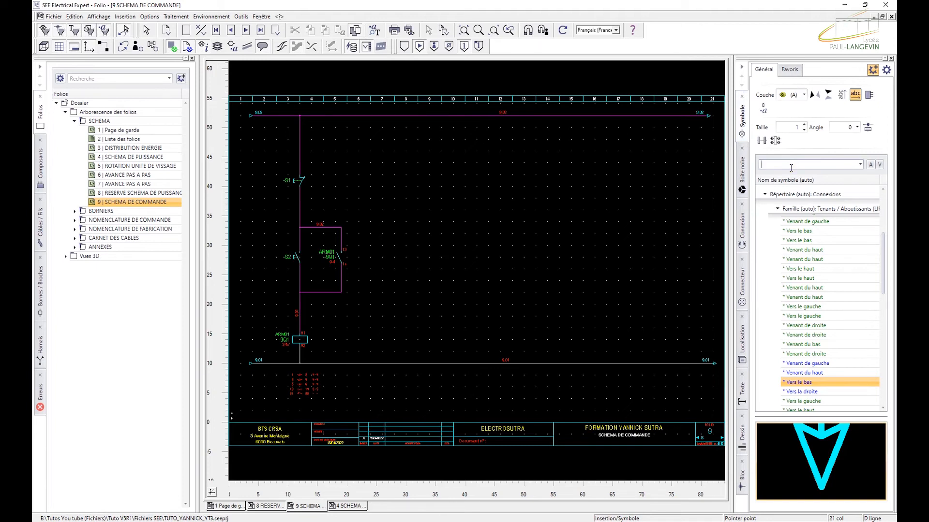
{"action": "type", "text": "voy"}
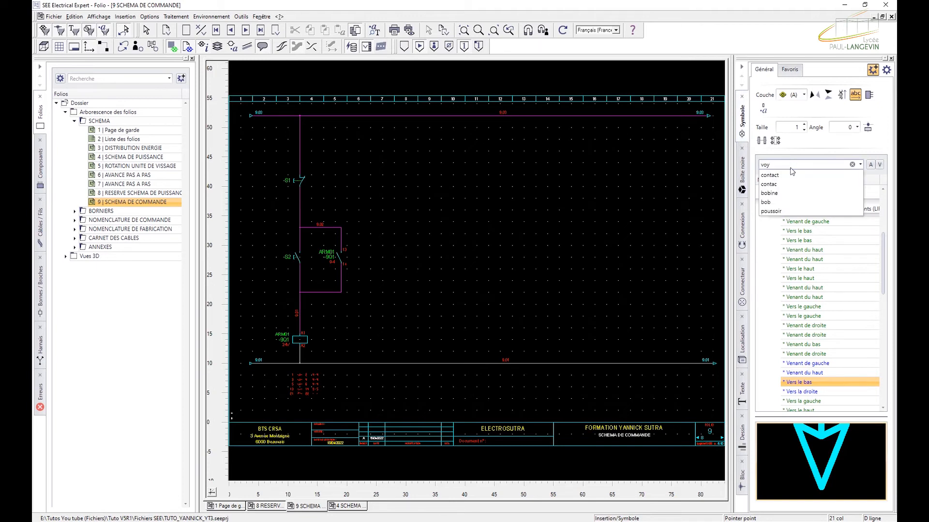
{"action": "type", "text": "an"}
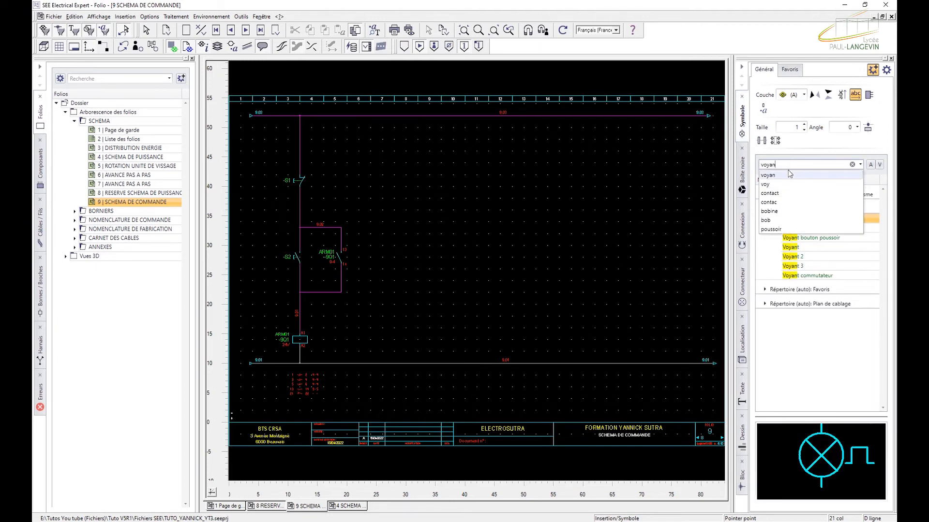
{"action": "left_click", "coordinate": [805, 341]}
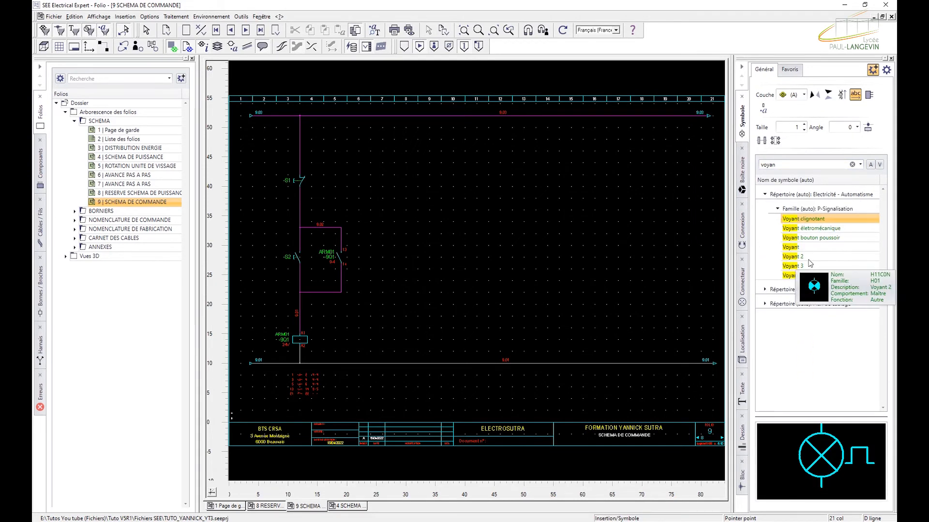
{"action": "left_click", "coordinate": [794, 247]}
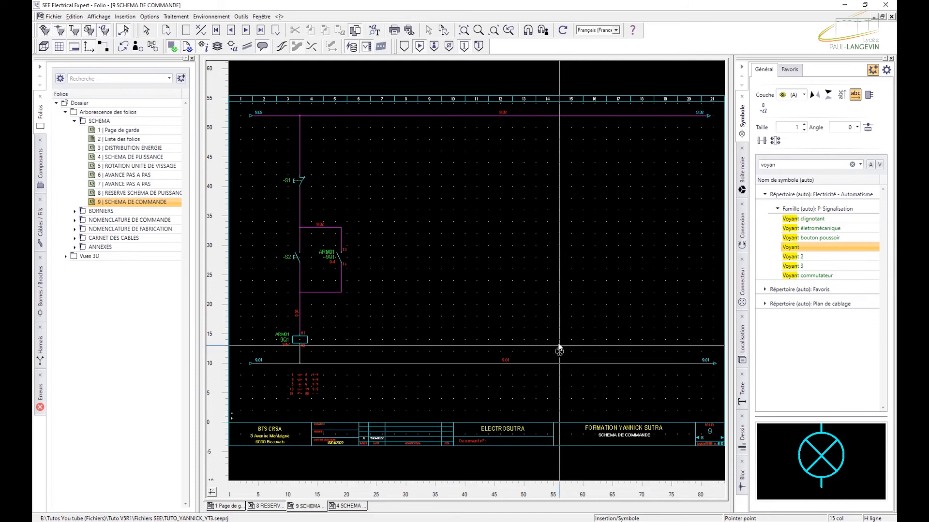
{"action": "left_click", "coordinate": [589, 339]}
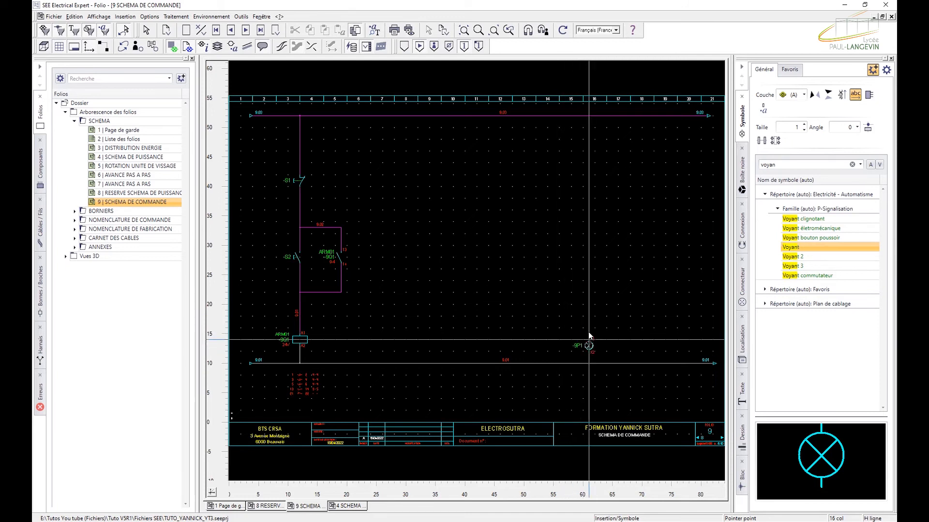
{"action": "key", "text": "Escape"}
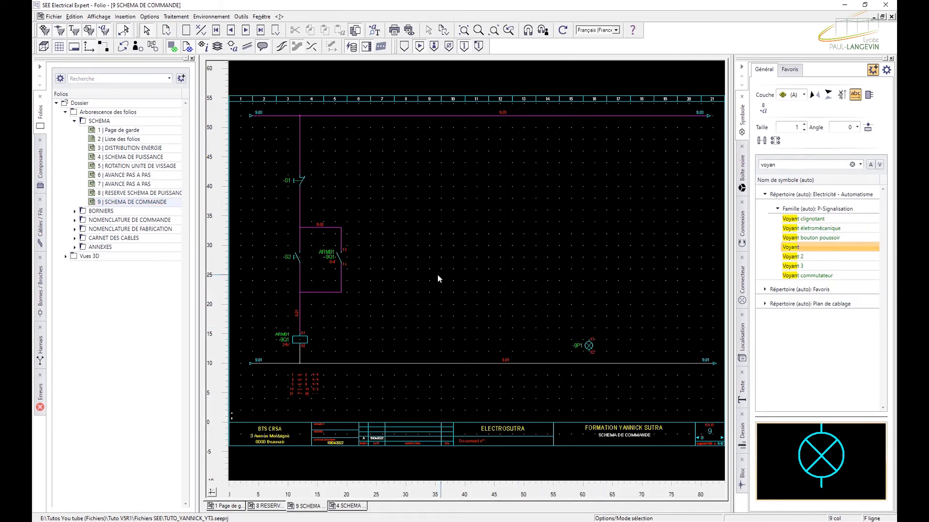
- Reuse the 9Q1 holding contact's symbol with Fixer à défaut to place another NO contact vertically above indicator lamp 9P1
{"action": "left_click", "coordinate": [341, 261]}
{"action": "right_click", "coordinate": [346, 261]}
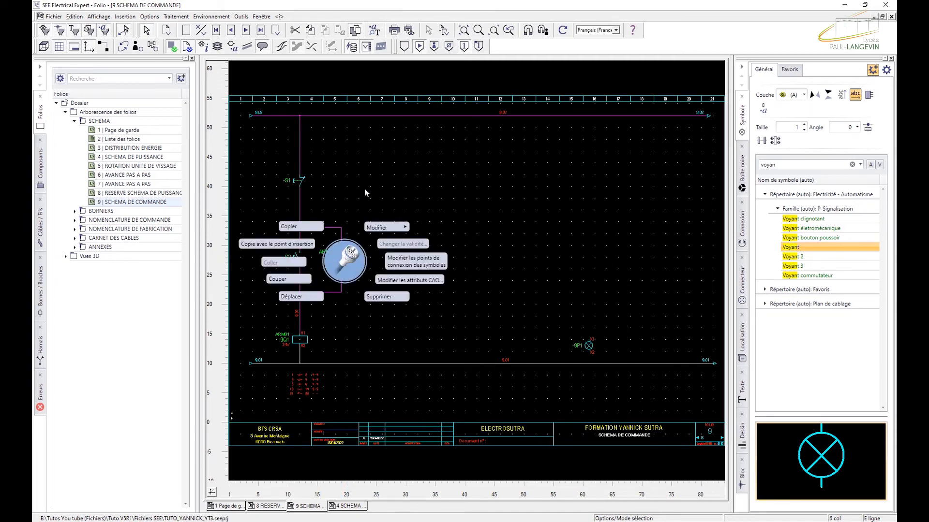
{"action": "left_click", "coordinate": [358, 250]}
{"action": "left_click", "coordinate": [337, 260]}
{"action": "right_click", "coordinate": [337, 261]}
{"action": "scroll", "coordinate": [346, 261], "scroll_direction": "down", "scroll_amount": 1}
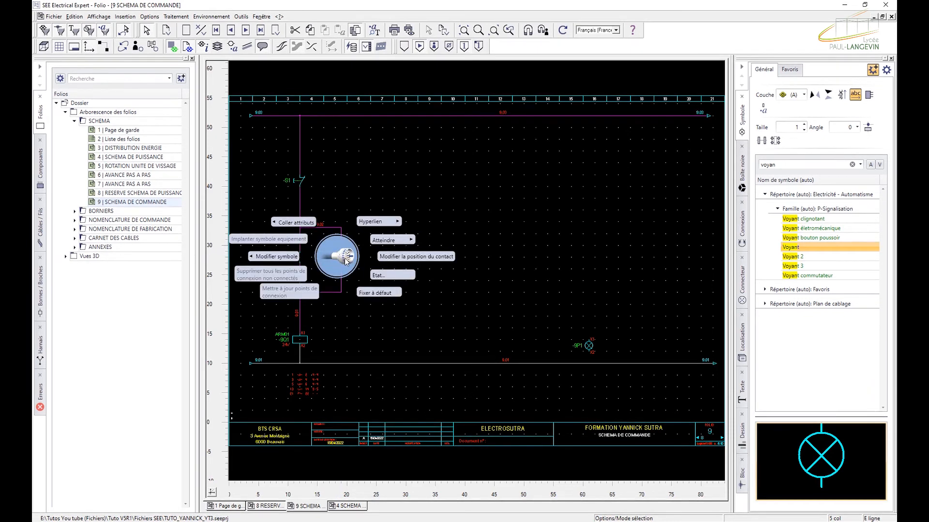
{"action": "left_click", "coordinate": [364, 291]}
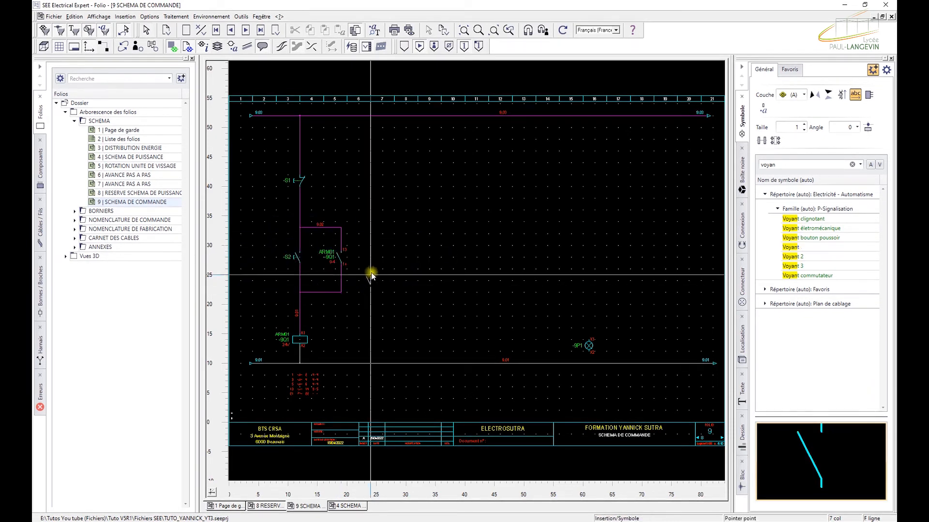
{"action": "left_click", "coordinate": [590, 225]}
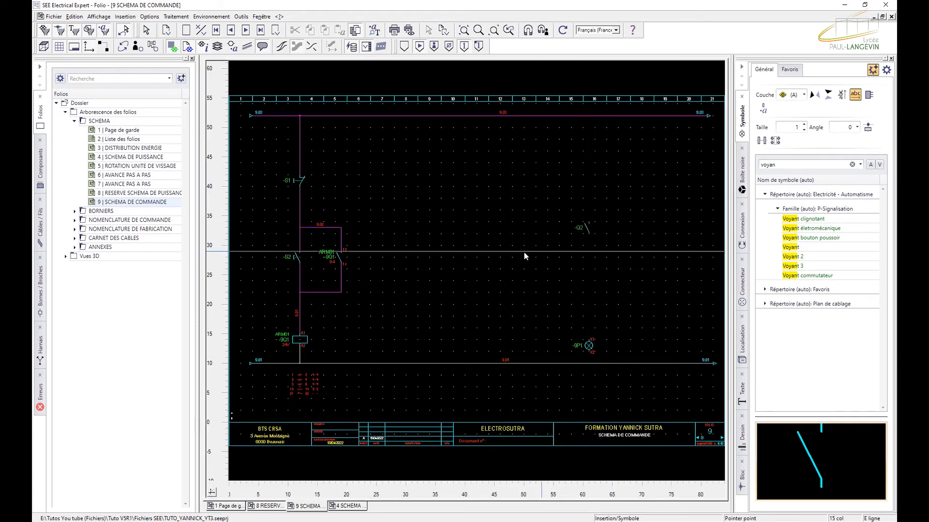
{"action": "key", "text": "Escape"}
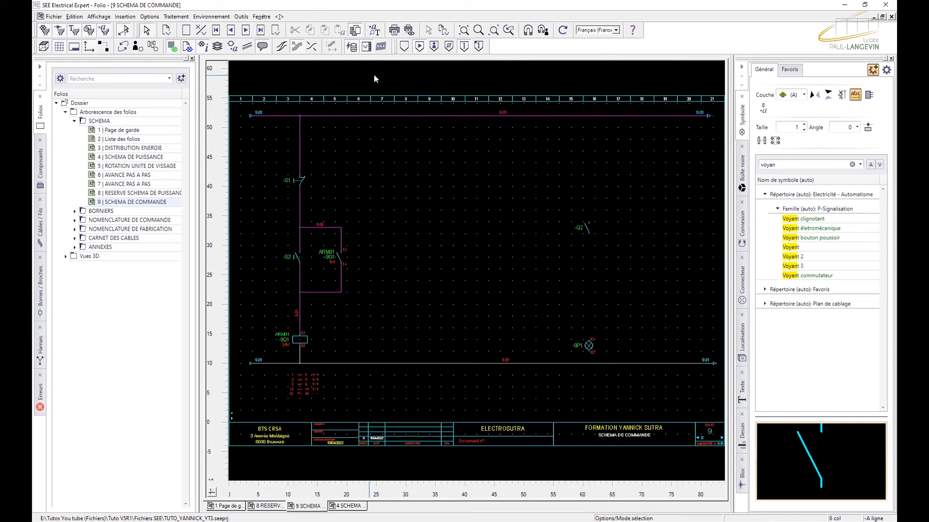
- Draw a vertical COMMANDE<=50V connection from the upper to the lower supply line through the contact and indicator lamp 9P1 near column 16
{"action": "left_click", "coordinate": [746, 224]}
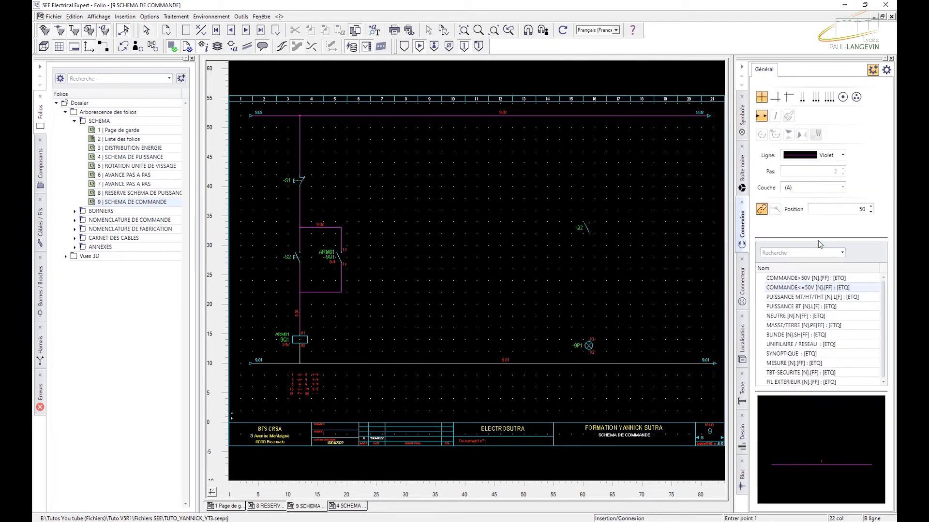
{"action": "left_click", "coordinate": [589, 116]}
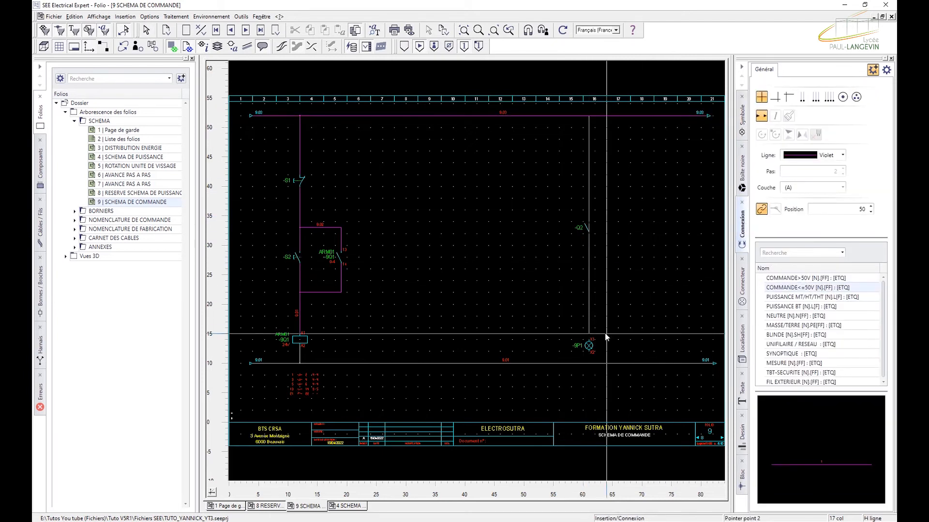
{"action": "left_click", "coordinate": [603, 368]}
{"action": "key", "text": "Escape"}
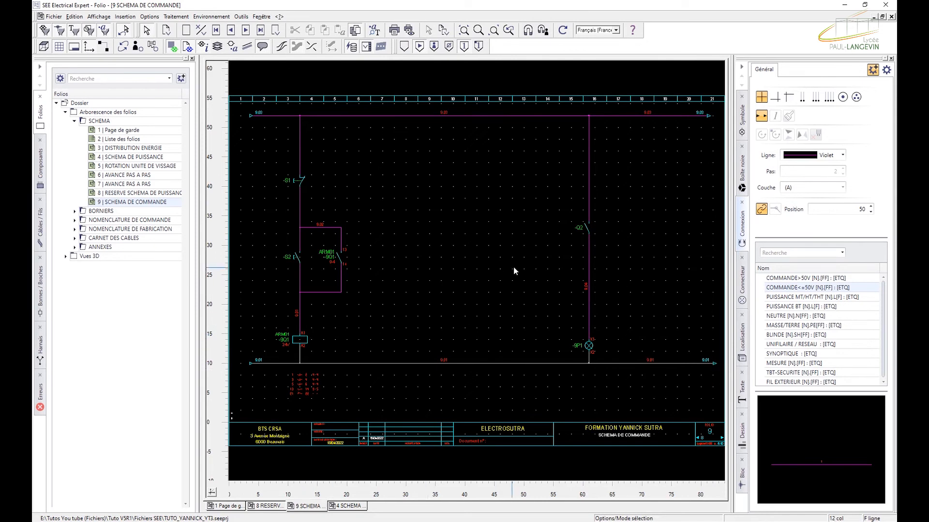
- Try to assign the label 9Q1 to the NO contact above indicator lamp 9P1
{"action": "double_click", "coordinate": [590, 230]}
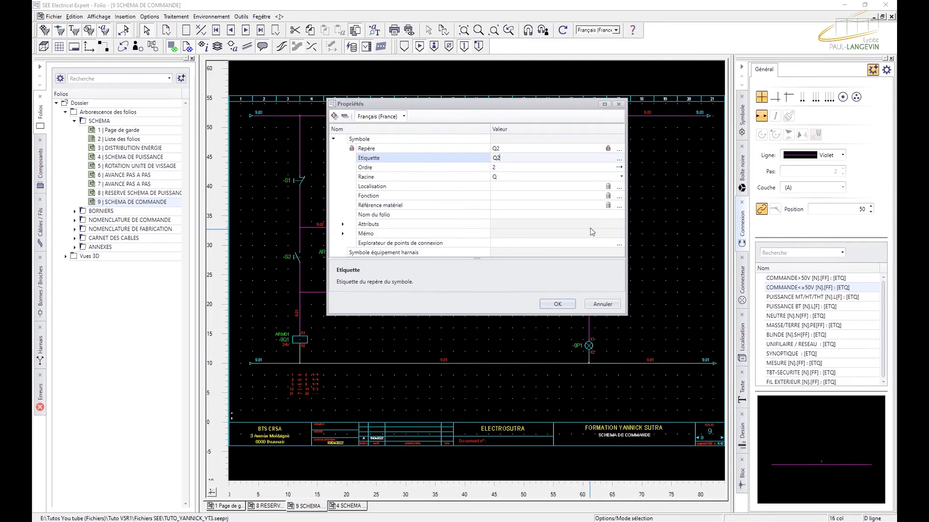
{"action": "left_click", "coordinate": [619, 159]}
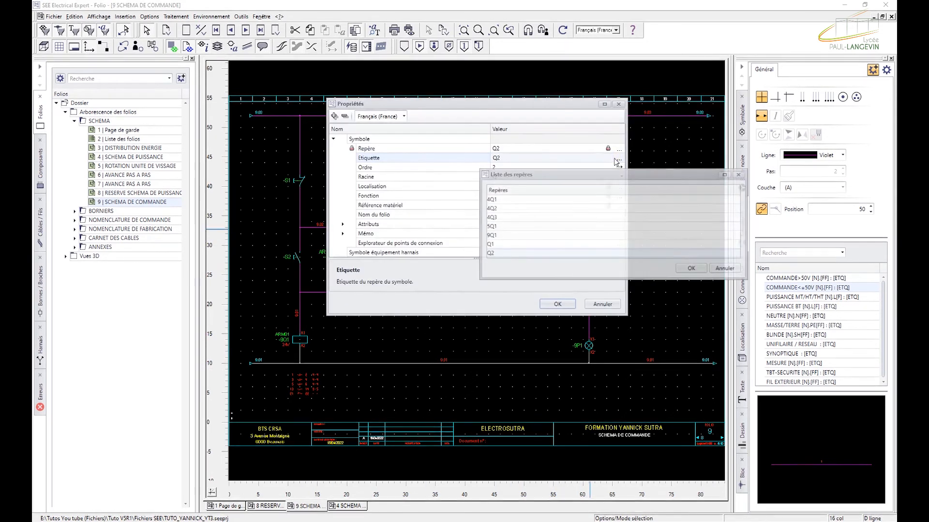
{"action": "double_click", "coordinate": [514, 235]}
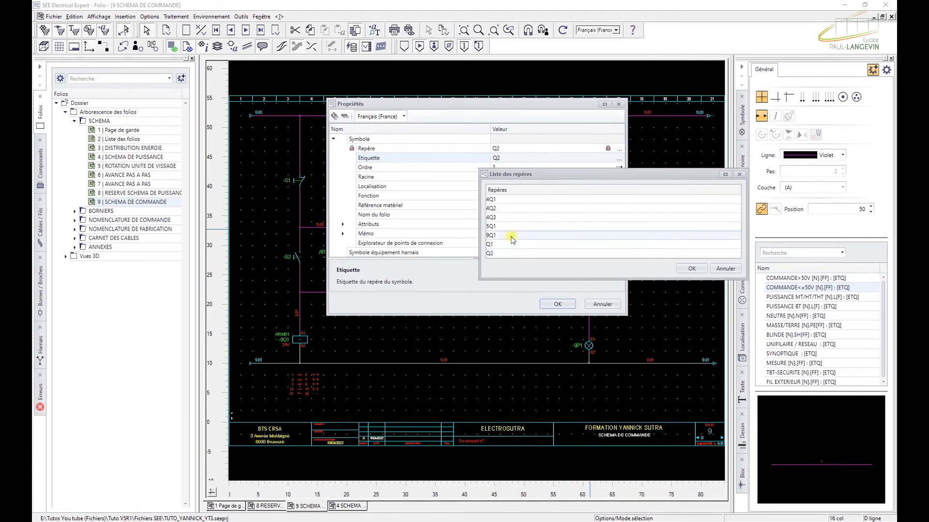
{"action": "left_click", "coordinate": [556, 304]}
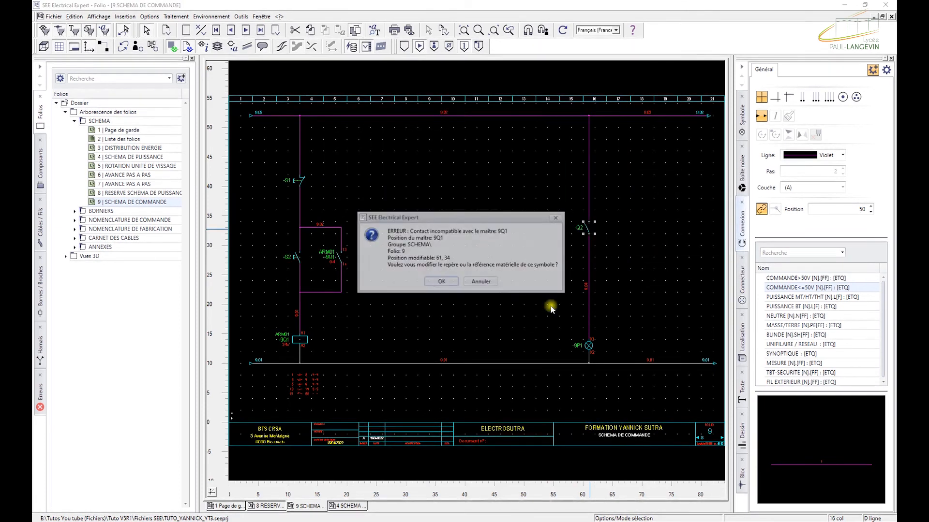
{"action": "left_click", "coordinate": [450, 281]}
{"action": "left_click", "coordinate": [603, 313]}
- Add the accessory reference LA1DN22, quantity 1, to coil 9Q1's material references alongside LC1D09BD
{"action": "scroll", "coordinate": [274, 389], "scroll_direction": "up", "scroll_amount": 2}
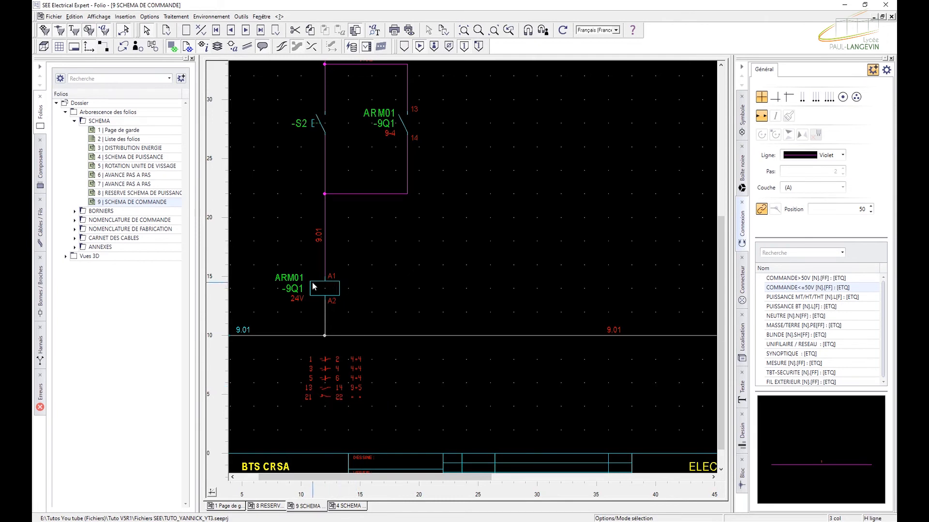
{"action": "double_click", "coordinate": [336, 287]}
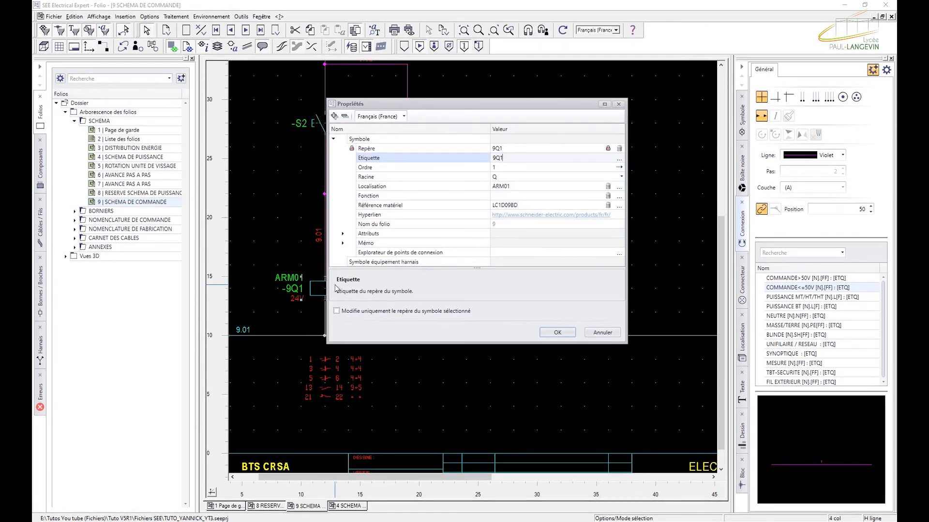
{"action": "left_click", "coordinate": [620, 207]}
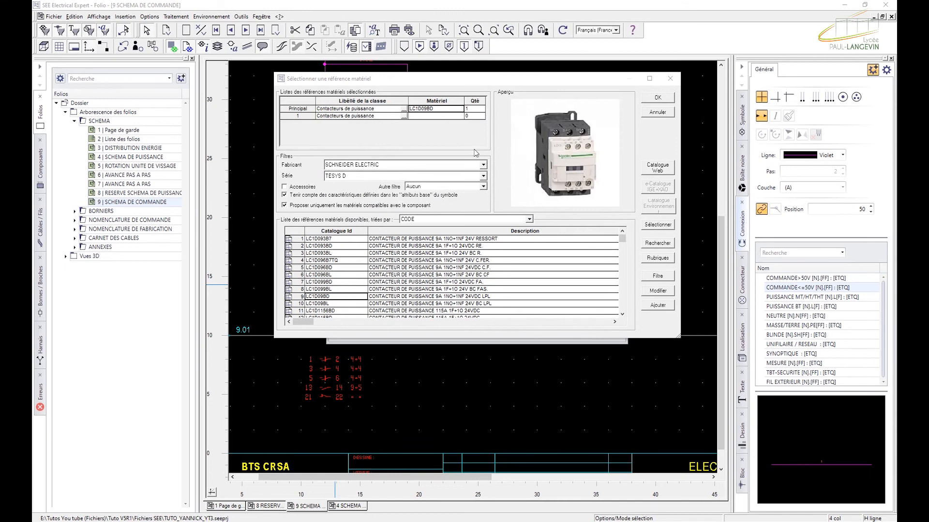
{"action": "left_click", "coordinate": [423, 116]}
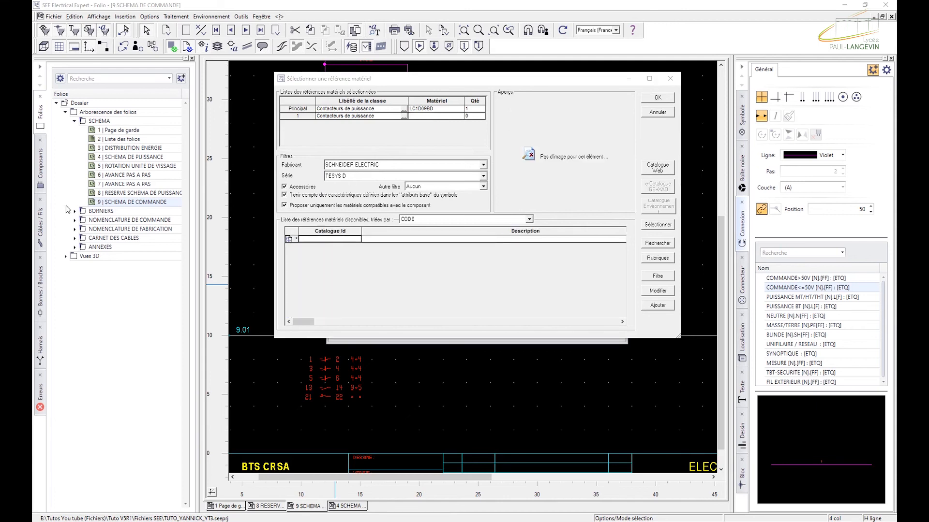
{"action": "left_click", "coordinate": [652, 95]}
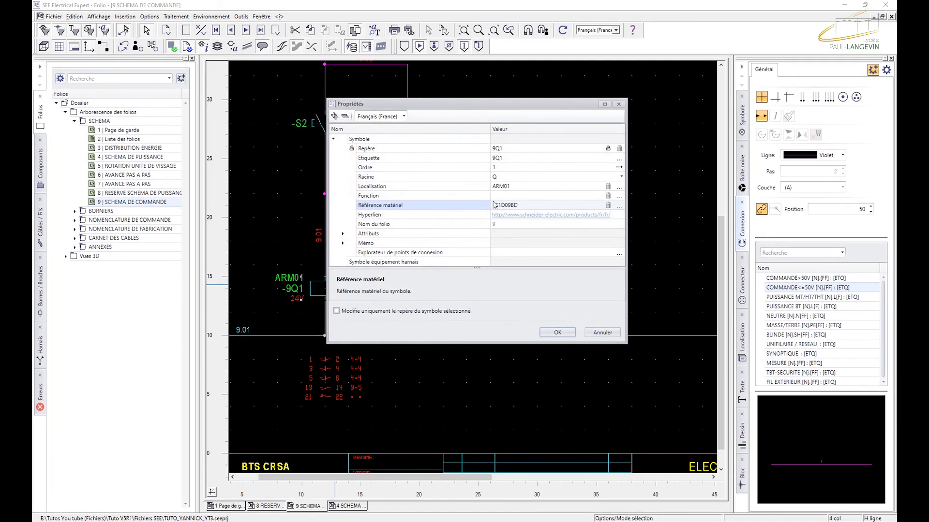
{"action": "left_click", "coordinate": [619, 209]}
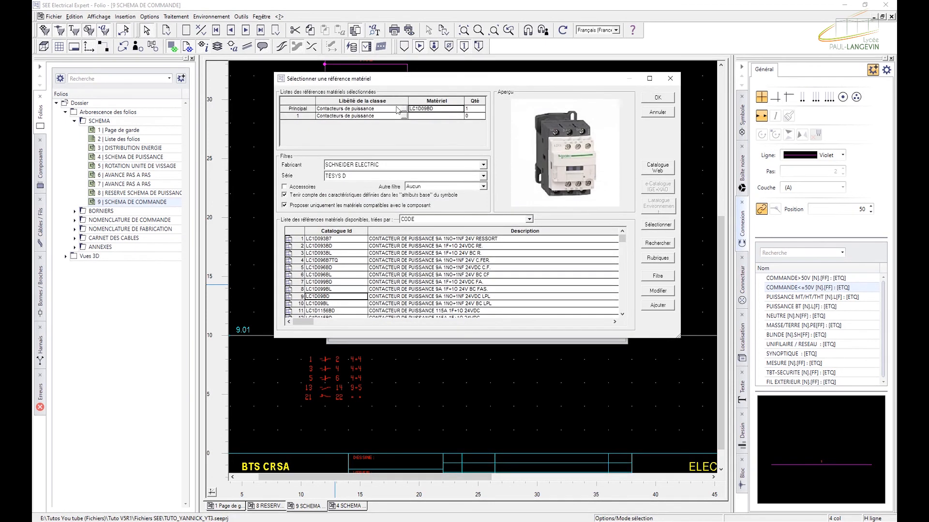
{"action": "left_click", "coordinate": [422, 116]}
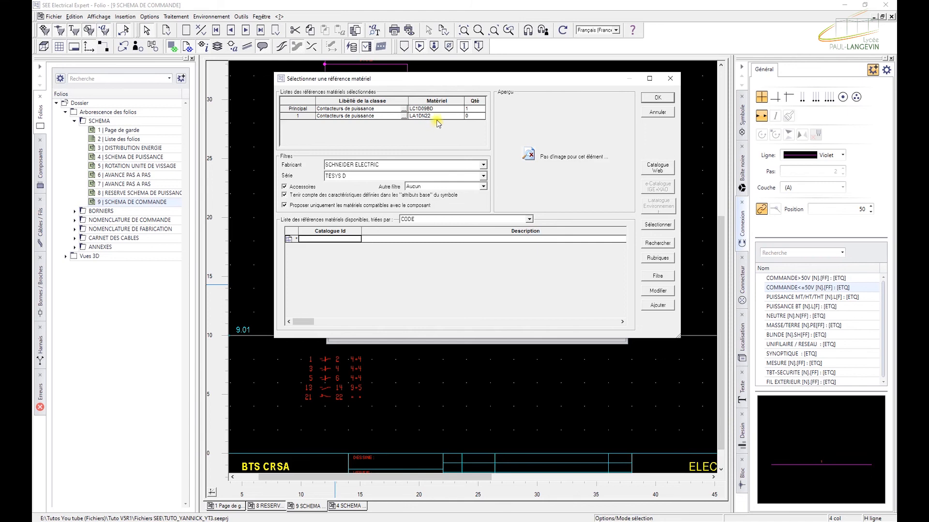
{"action": "left_click", "coordinate": [647, 96]}
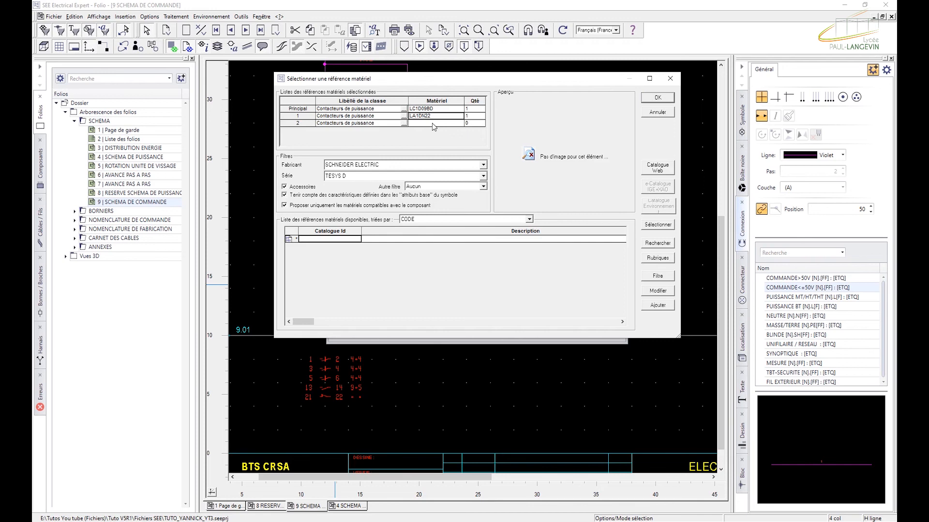
{"action": "left_click", "coordinate": [664, 97]}
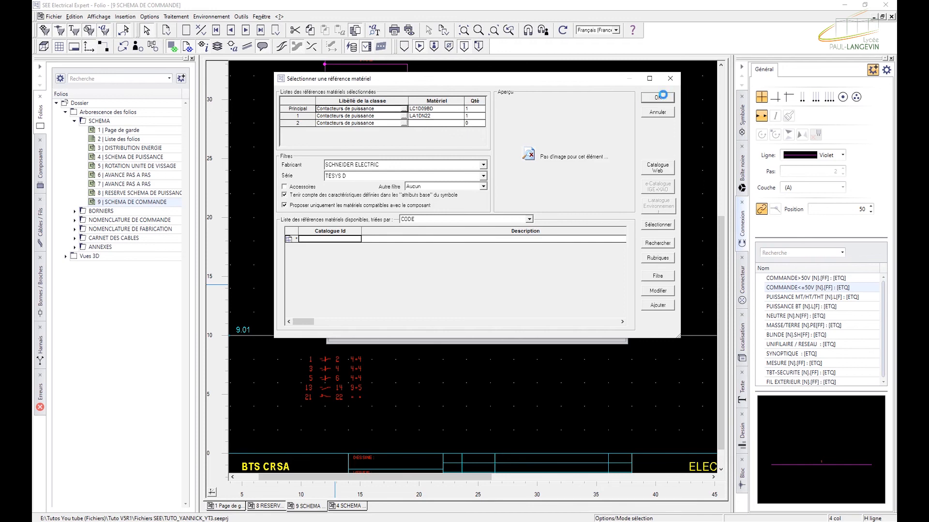
{"action": "left_click", "coordinate": [663, 95]}
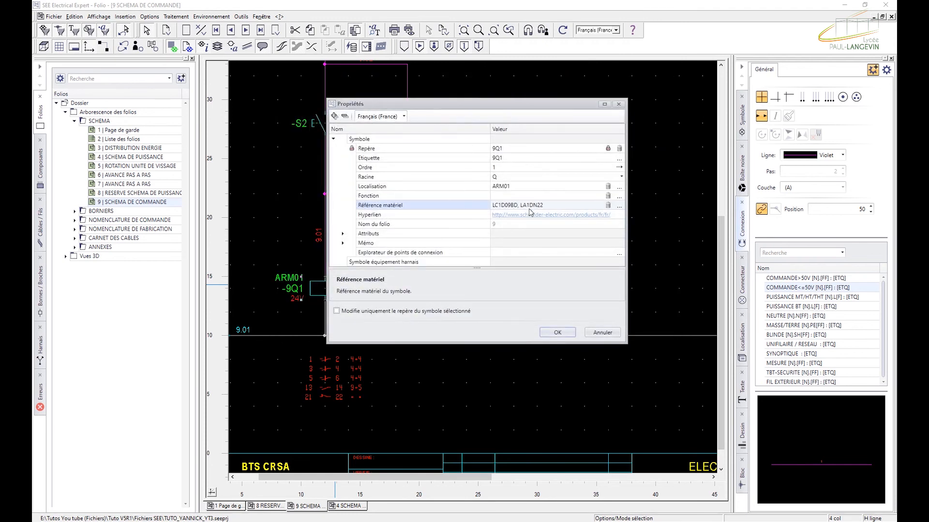
{"action": "left_click", "coordinate": [563, 336]}
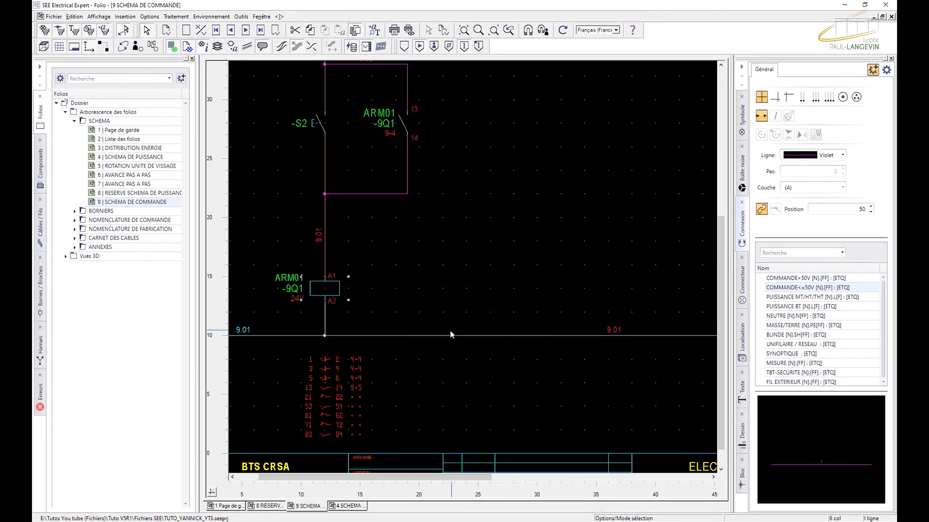
- Assign the label 9Q1 to the NO contact above indicator lamp 9P1 and accept a free NO contact number
{"action": "scroll", "coordinate": [328, 415], "scroll_direction": "up", "scroll_amount": 2}
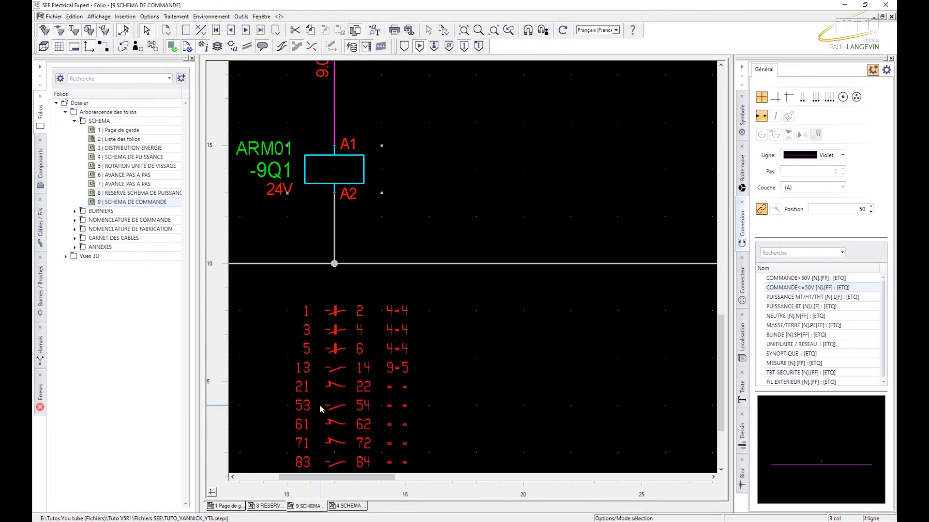
{"action": "scroll", "coordinate": [350, 425], "scroll_direction": "down", "scroll_amount": 1}
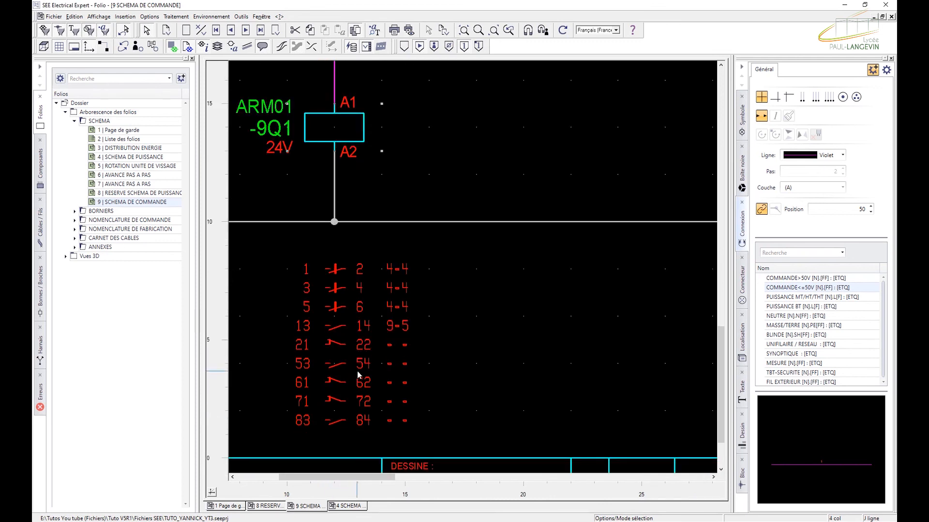
{"action": "scroll", "coordinate": [432, 344], "scroll_direction": "down", "scroll_amount": 3}
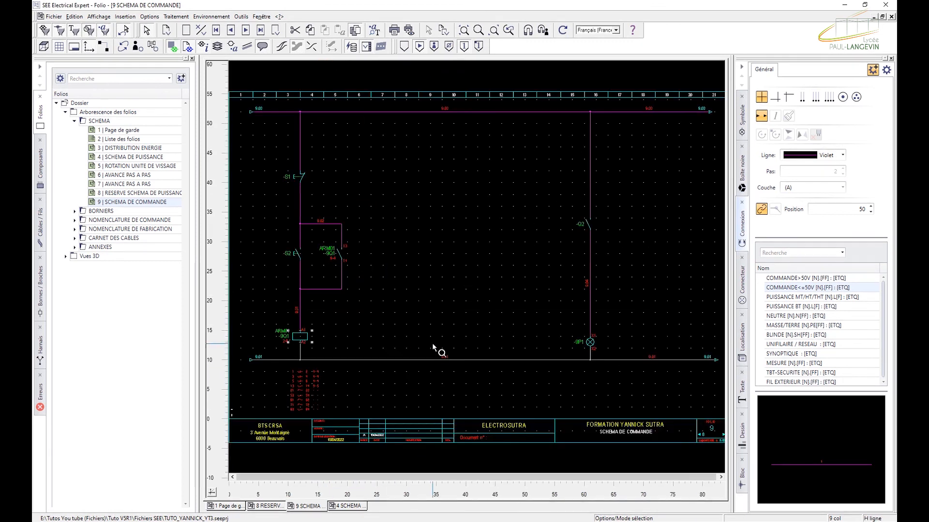
{"action": "double_click", "coordinate": [590, 221]}
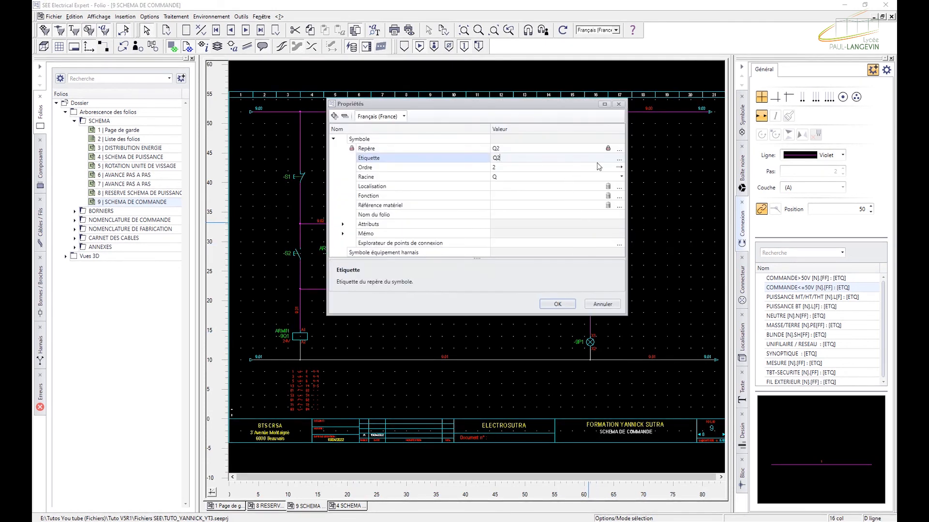
{"action": "left_click", "coordinate": [620, 160]}
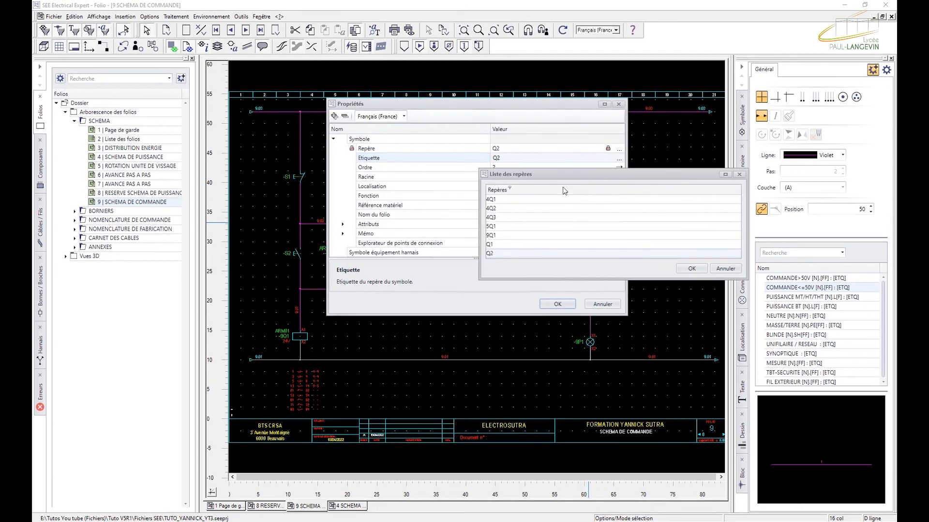
{"action": "double_click", "coordinate": [518, 235]}
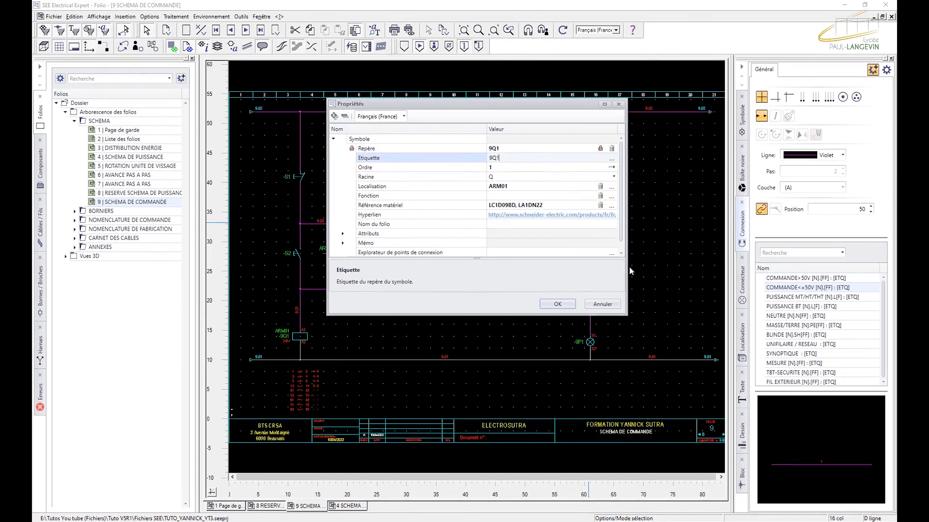
{"action": "left_click", "coordinate": [557, 304]}
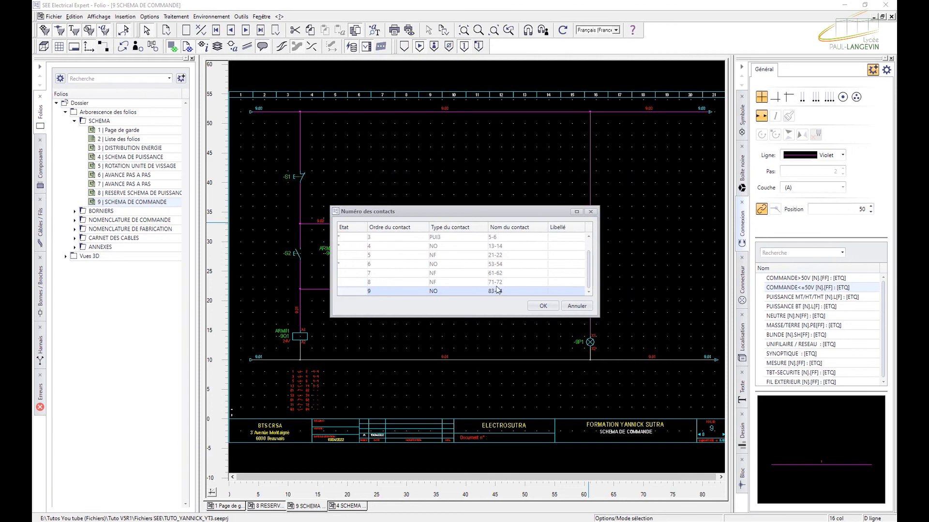
{"action": "left_click", "coordinate": [537, 306]}
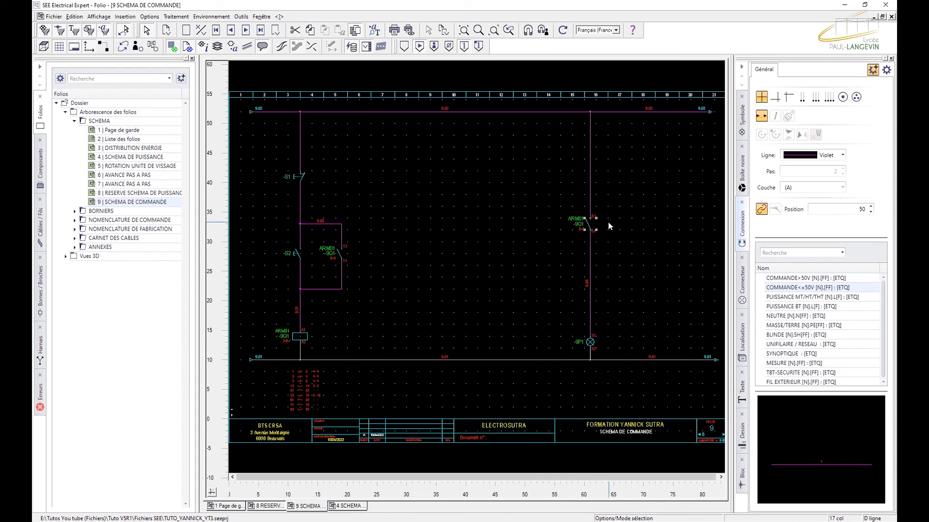
{"action": "left_click", "coordinate": [602, 225]}
{"action": "left_click", "coordinate": [589, 227]}
{"action": "left_click", "coordinate": [628, 238]}
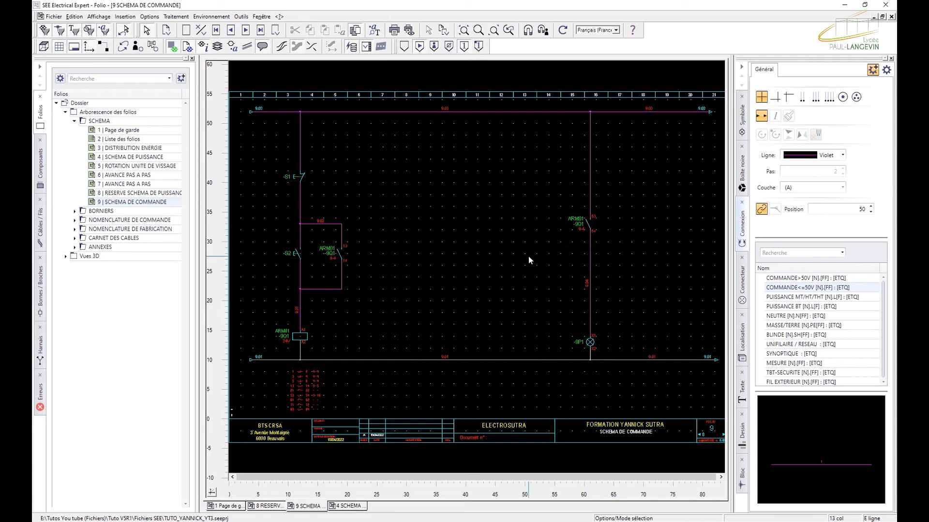